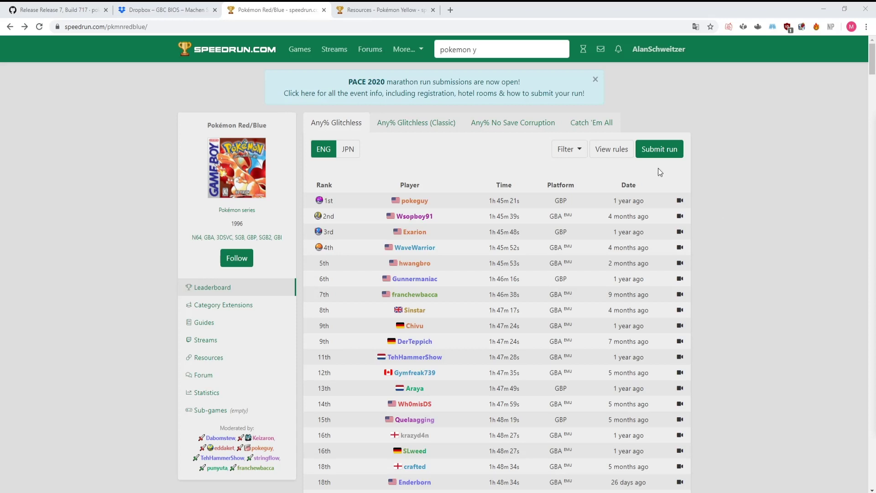
Download gambatte-speedrun-r717-psr.zip from the assets of the gambatte-speedrun Release 7, Build 717 page on GitHub
left_click(32, 12)
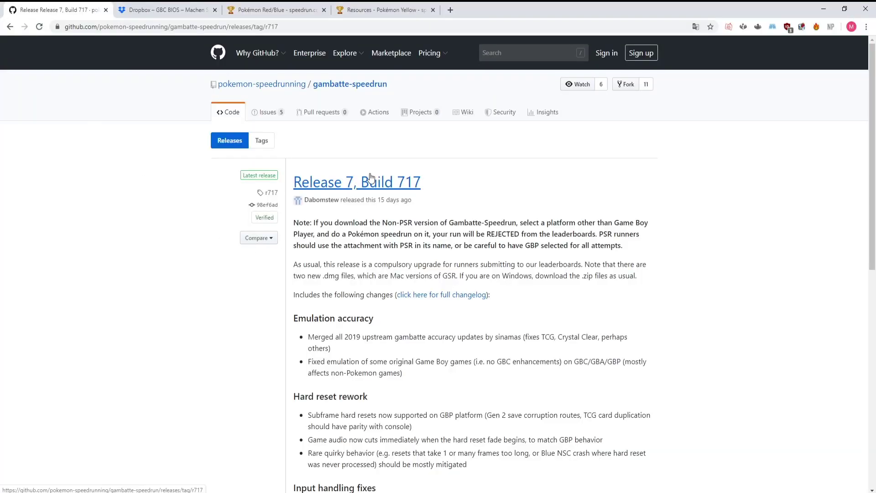
scroll(305, 259, "down", 5)
scroll(301, 254, "up", 5)
scroll(320, 246, "down", 5)
scroll(417, 228, "down", 3)
scroll(524, 231, "down", 2)
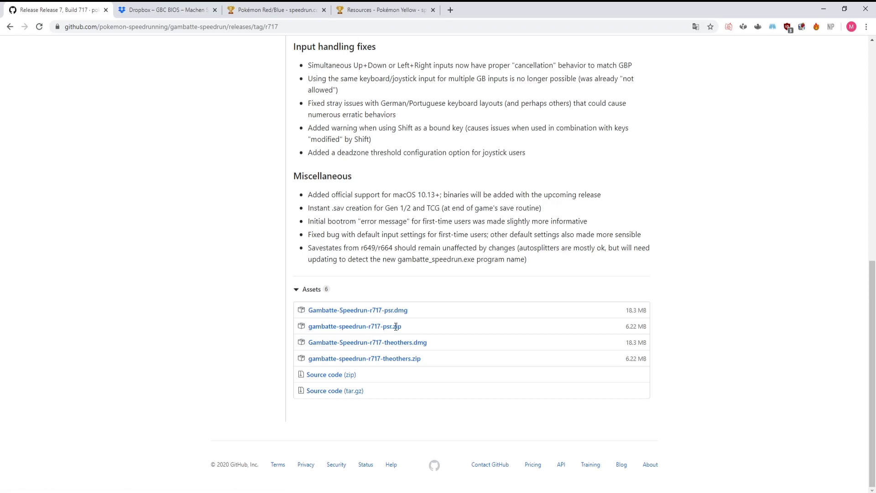
left_click_drag(402, 327, 306, 327)
left_click(242, 300)
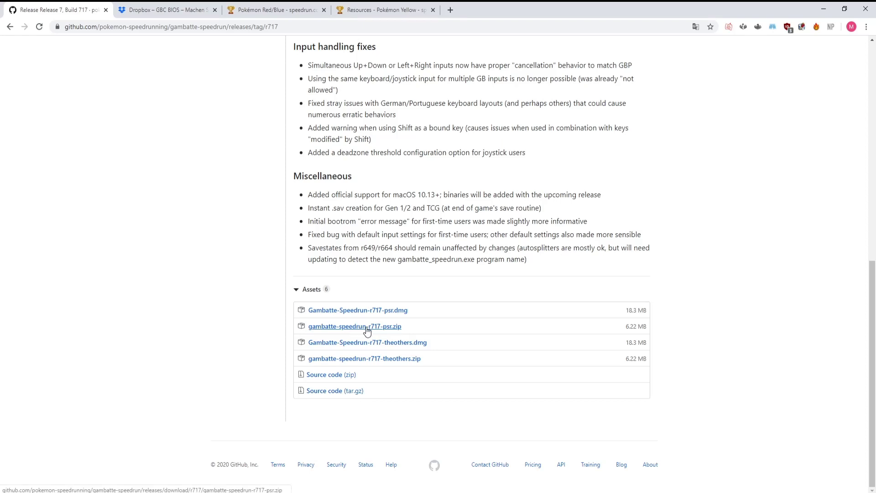
left_click_drag(407, 332, 305, 323)
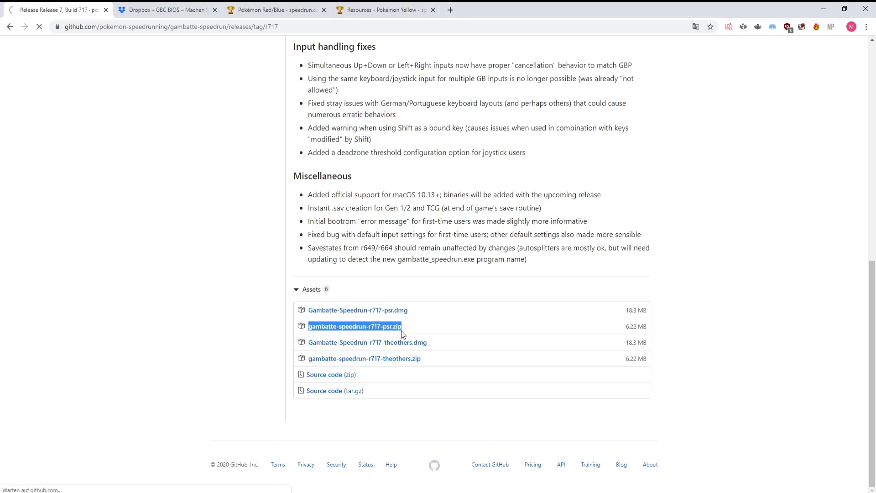
left_click(401, 333)
Look through the Release 7, Build 717 notes, from the platform warning to the list of changes
scroll(408, 325, "up", 3)
scroll(409, 325, "up", 6)
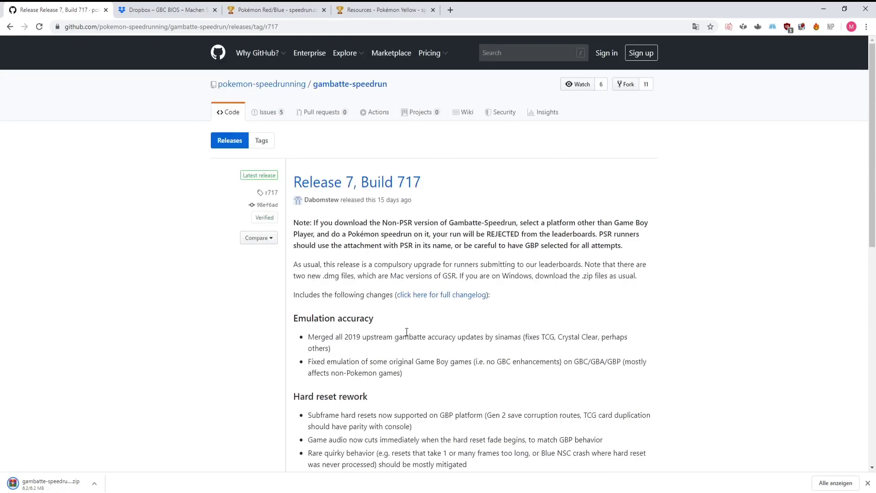
scroll(382, 309, "up", 2)
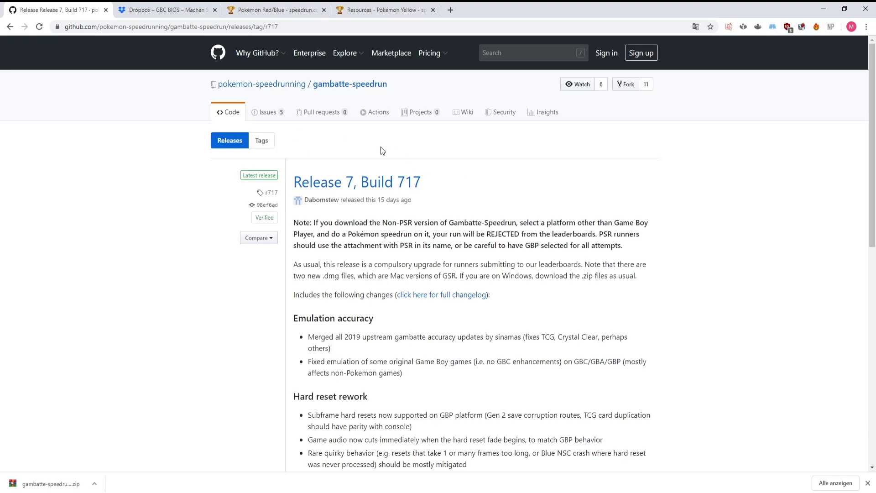
scroll(276, 221, "down", 15)
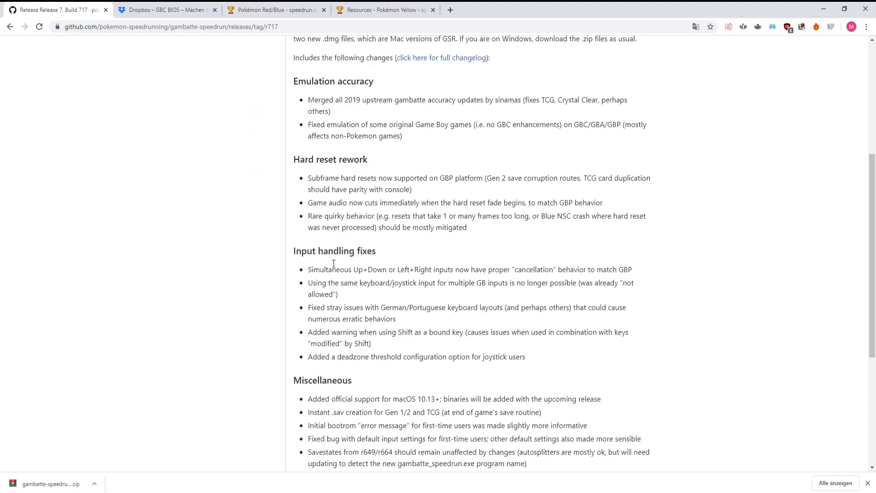
scroll(338, 274, "up", 14)
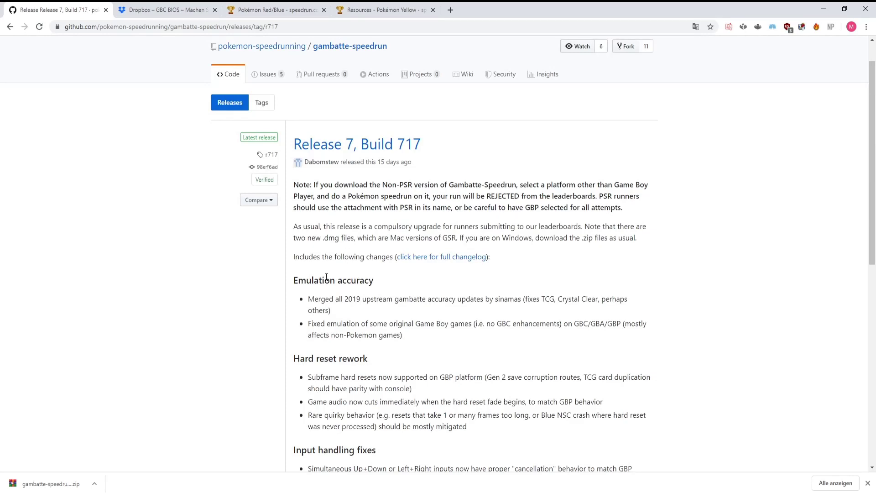
double_click(358, 280)
scroll(402, 310, "down", 4)
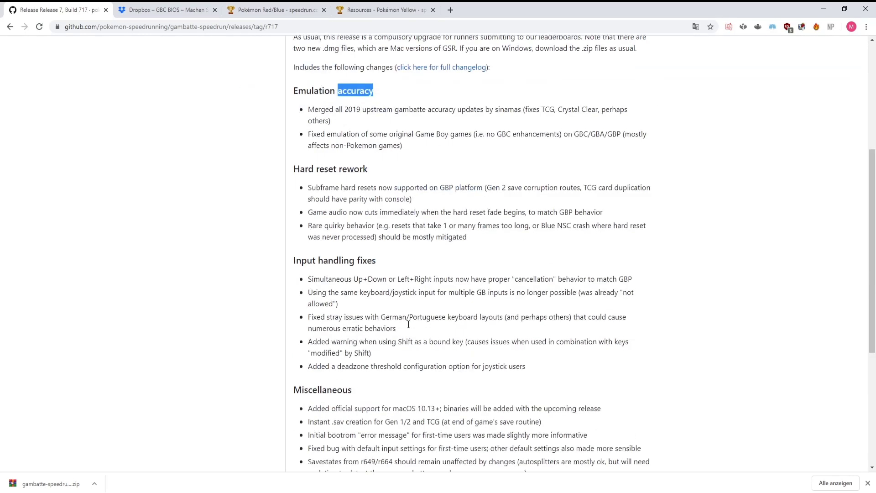
scroll(409, 324, "down", 6)
scroll(396, 358, "up", 10)
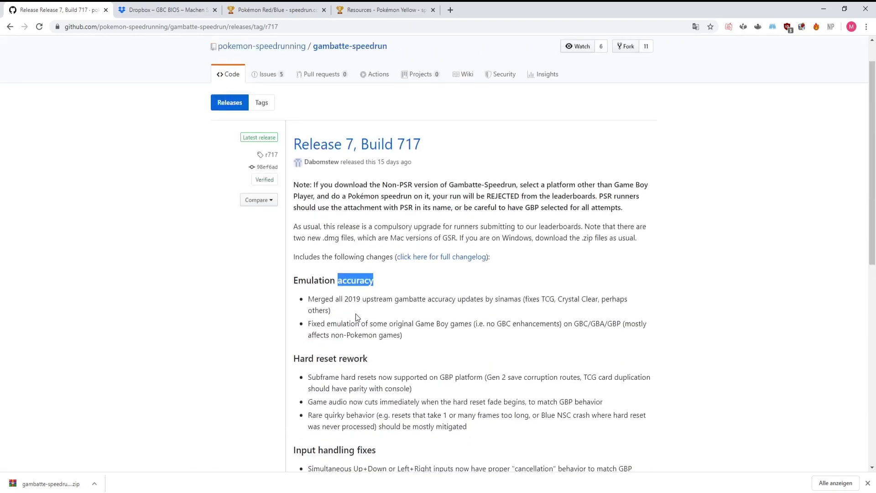
Open the downloaded gambatte-speedrun zip archive
left_click(75, 484)
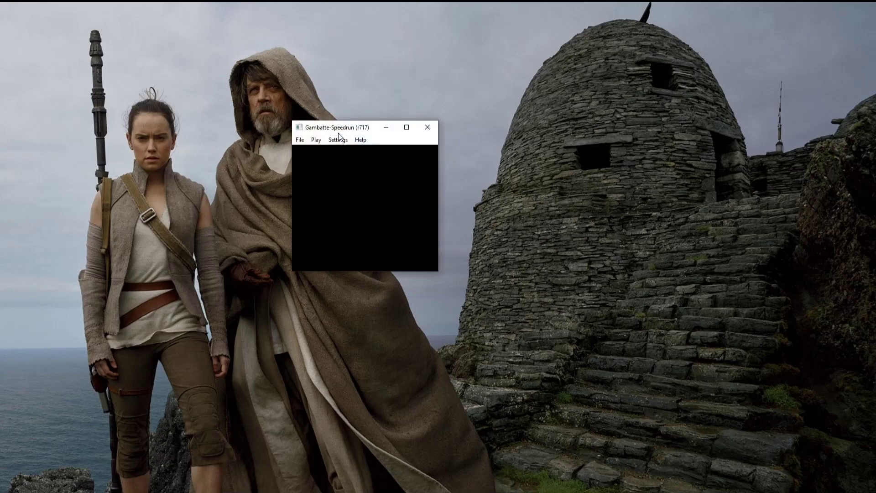
Set the volume to 33 in the sound settings of Gambatte-Speedrun
left_click(338, 140)
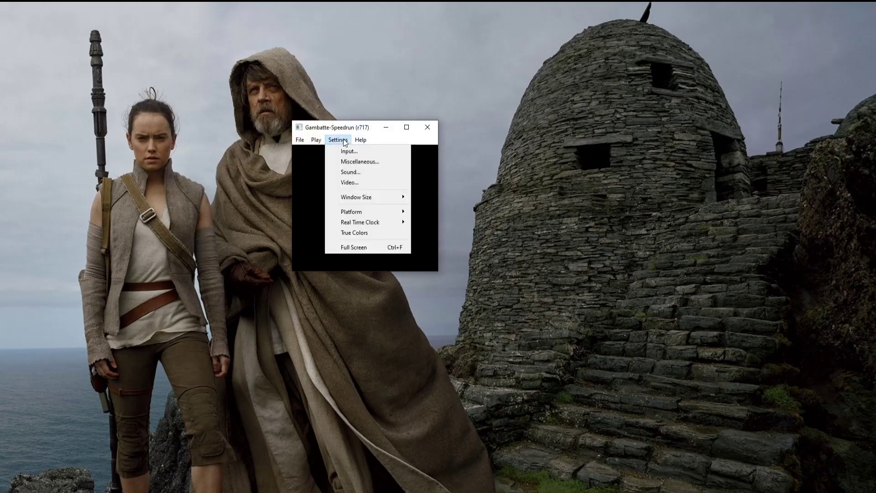
left_click(355, 171)
key("Tab")
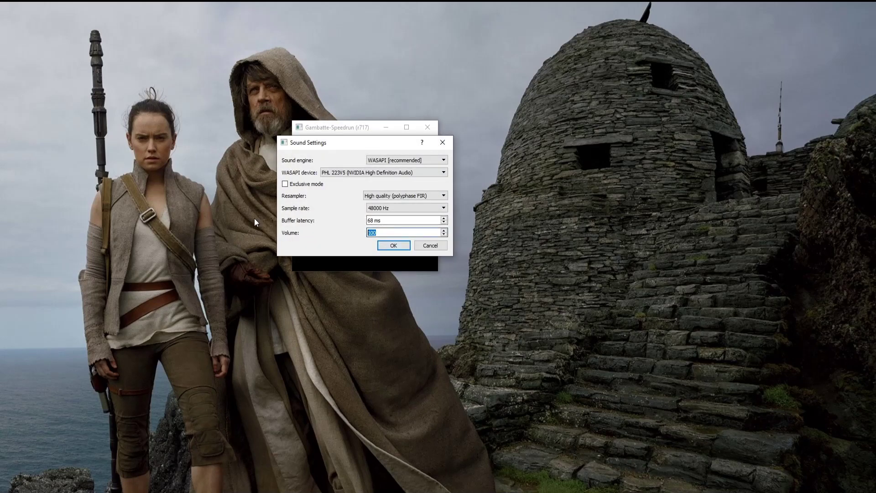
type("33")
left_click(400, 247)
Try to open the ROM Pokemon - Red Version (USA, Europe).gb from the Roms folder on the Desktop
left_click_drag(308, 129, 314, 125)
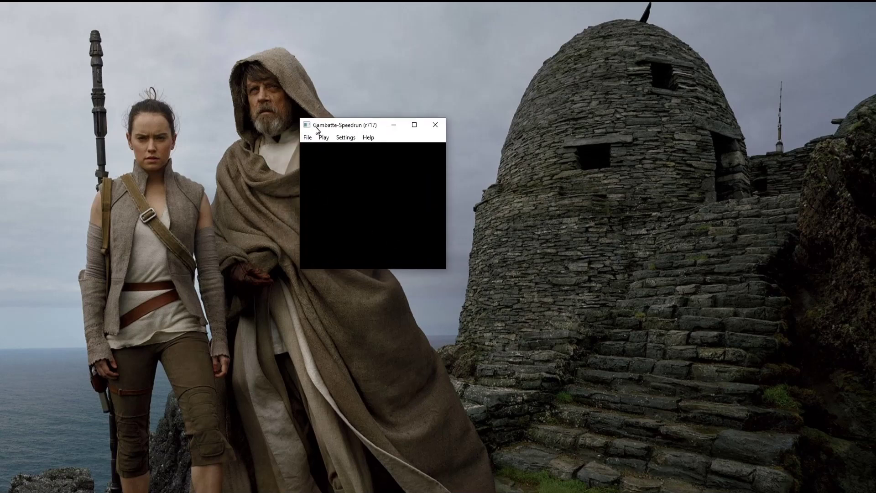
left_click(300, 140)
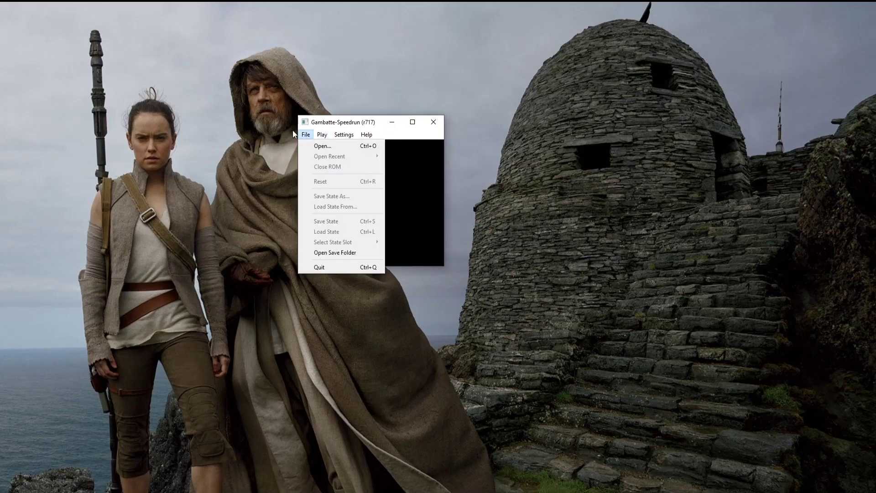
left_click(312, 146)
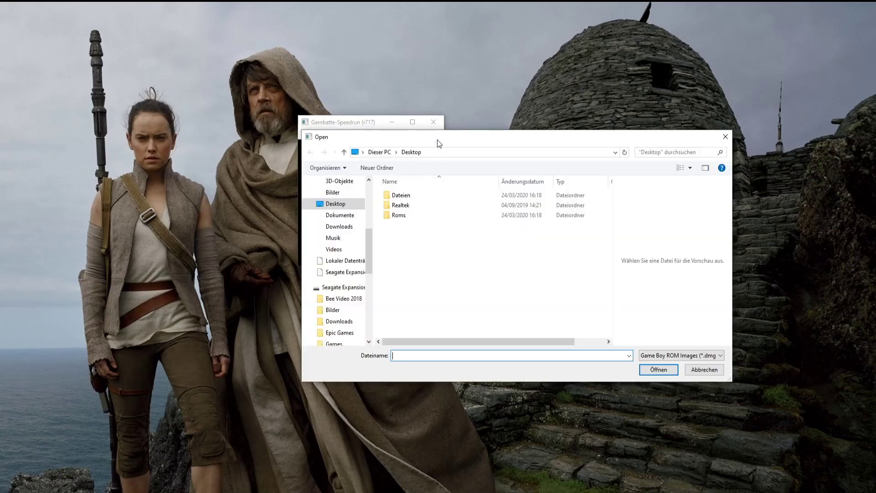
left_click_drag(437, 140, 547, 151)
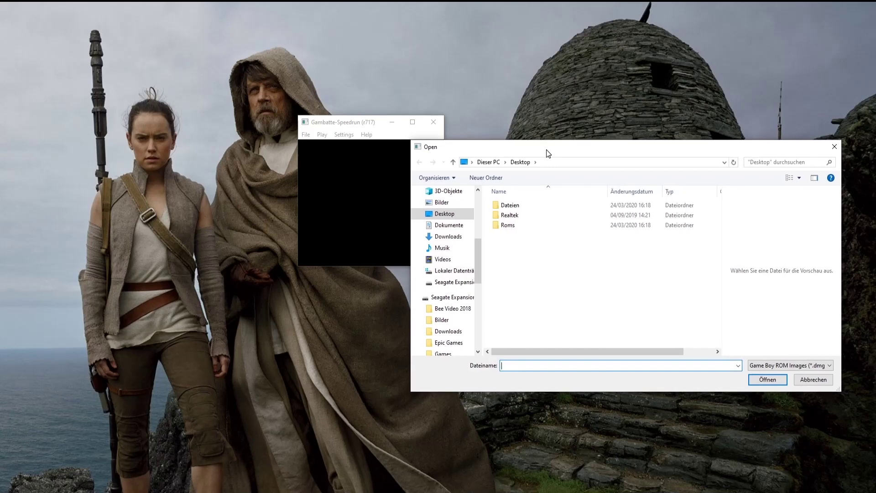
left_click(518, 227)
double_click(516, 226)
left_click(517, 226)
left_click(554, 216)
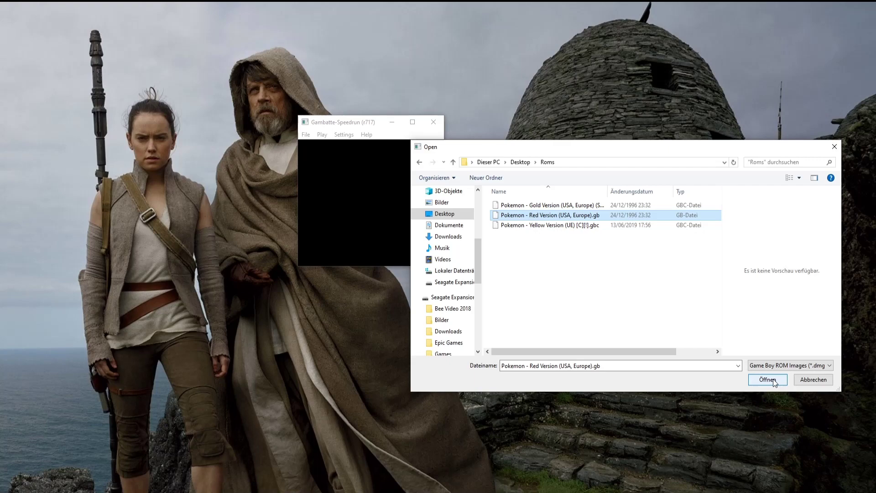
left_click_drag(590, 146, 596, 172)
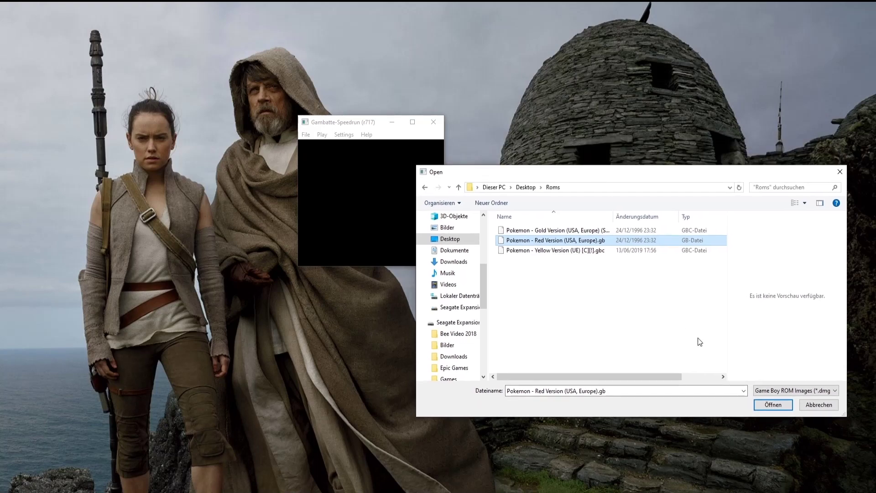
left_click(771, 404)
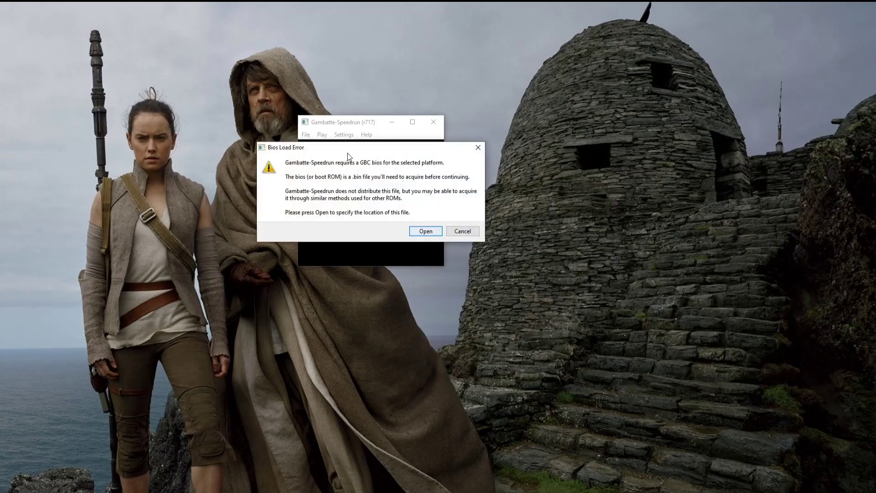
Switch to Chrome and download gbc_bios.bin from the Dropbox page, then minimize the browser
left_click_drag(321, 144, 365, 146)
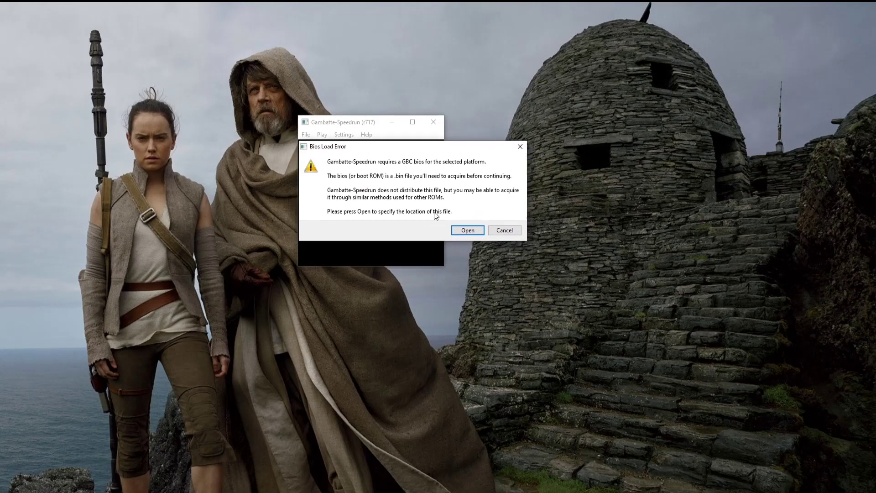
mouse_move(236, 486)
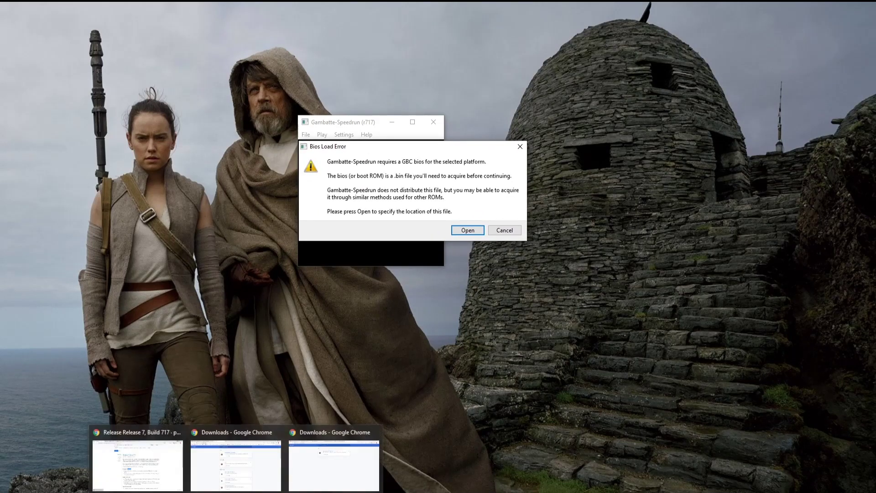
left_click(166, 477)
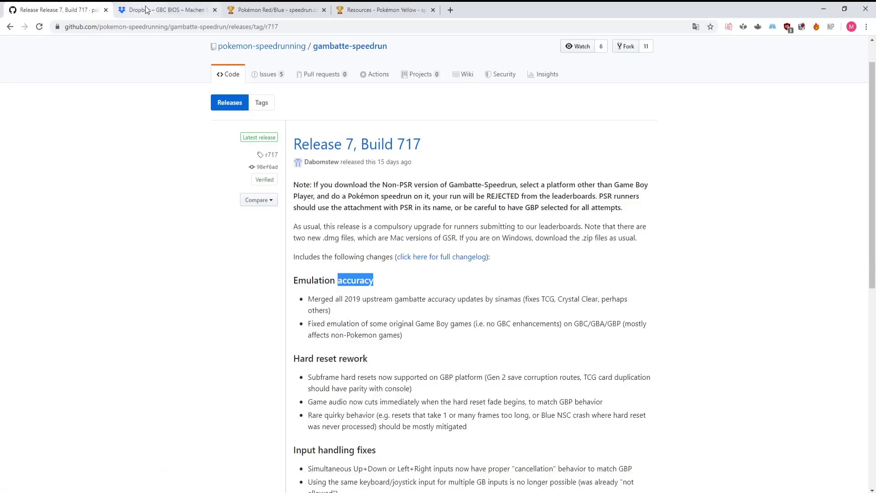
left_click(165, 11)
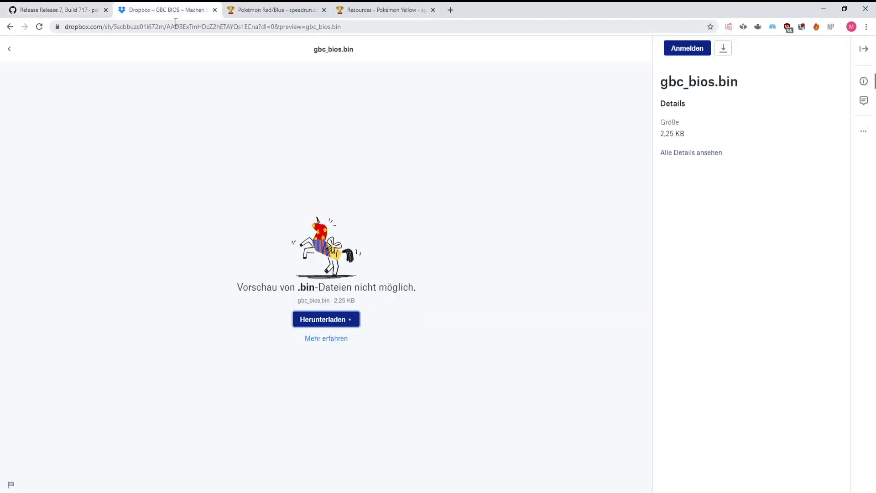
left_click(324, 323)
left_click(295, 348)
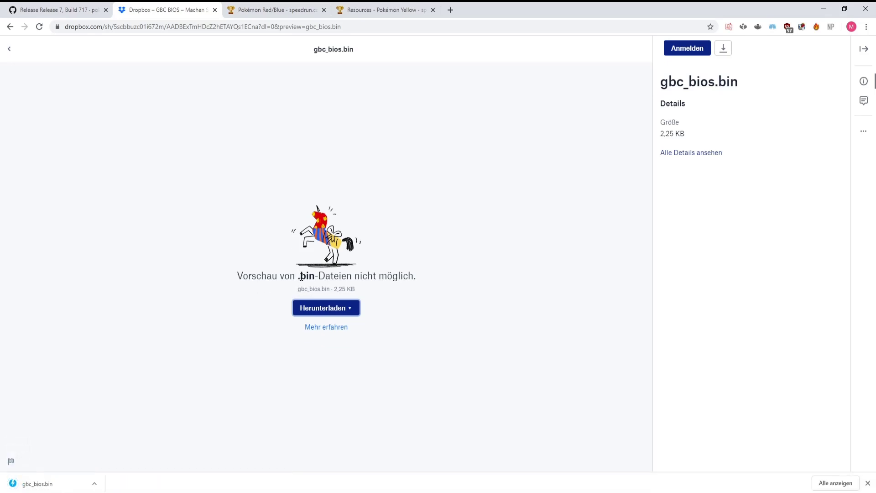
left_click_drag(299, 277, 316, 276)
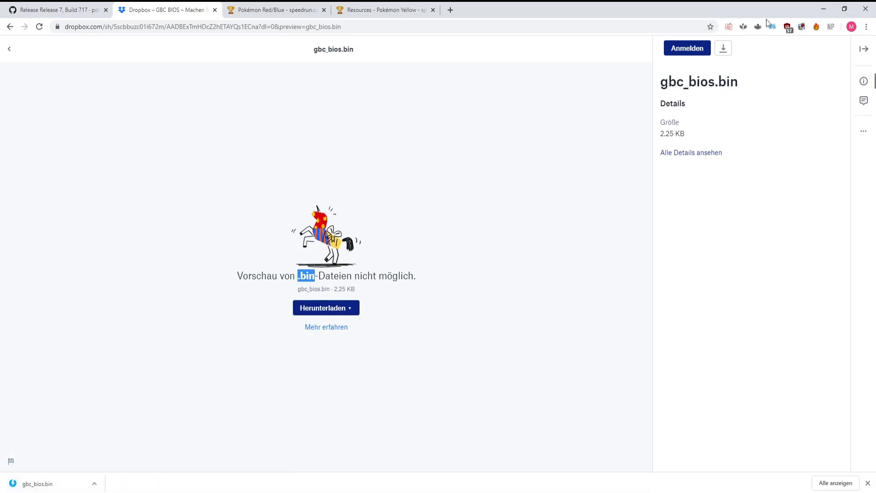
left_click(825, 9)
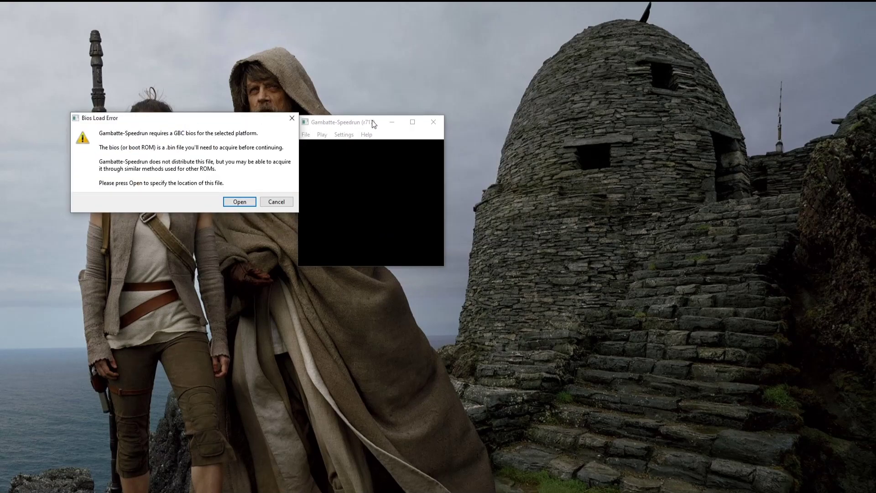
Load gbc_bios.bin from the Desktop as the GBC bios file
left_click(239, 201)
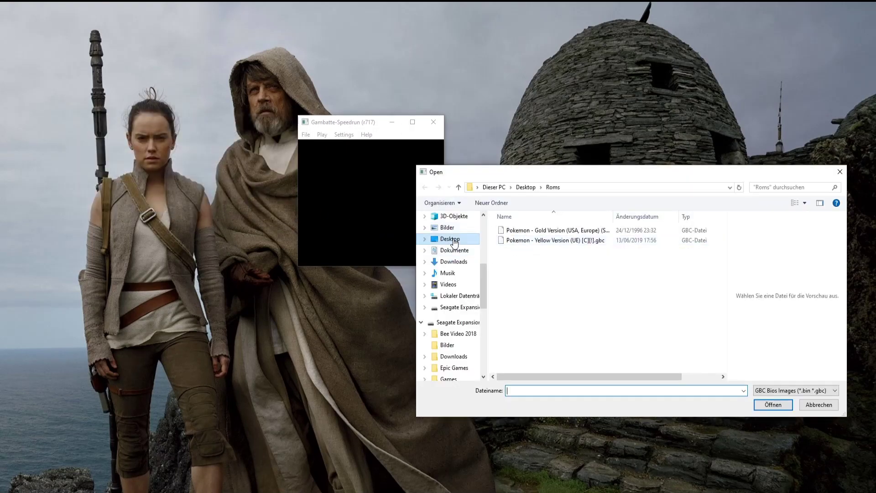
left_click(450, 238)
left_click(525, 261)
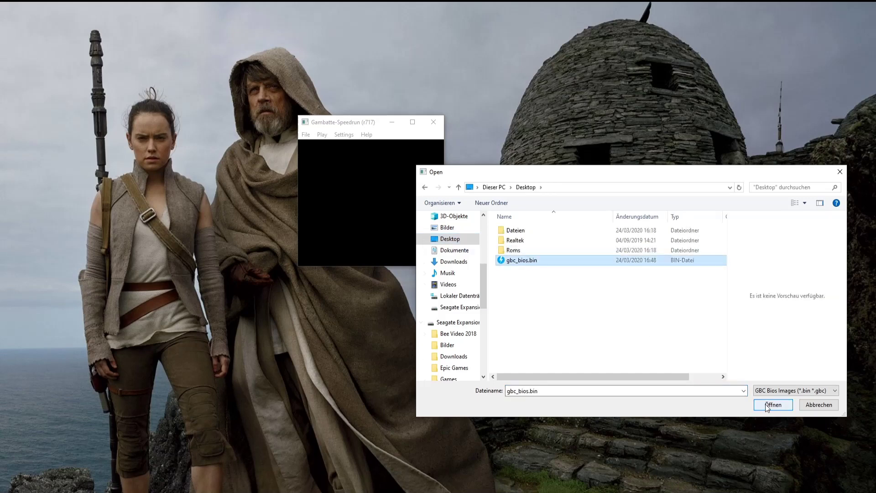
left_click(771, 404)
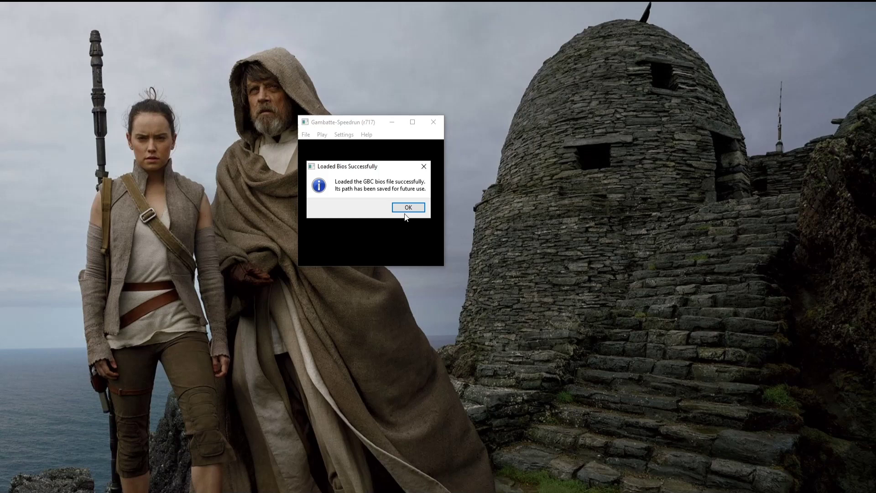
left_click(409, 207)
Set the emulator's window size to 800x720 and move the window so it fits on the screen
left_click(342, 135)
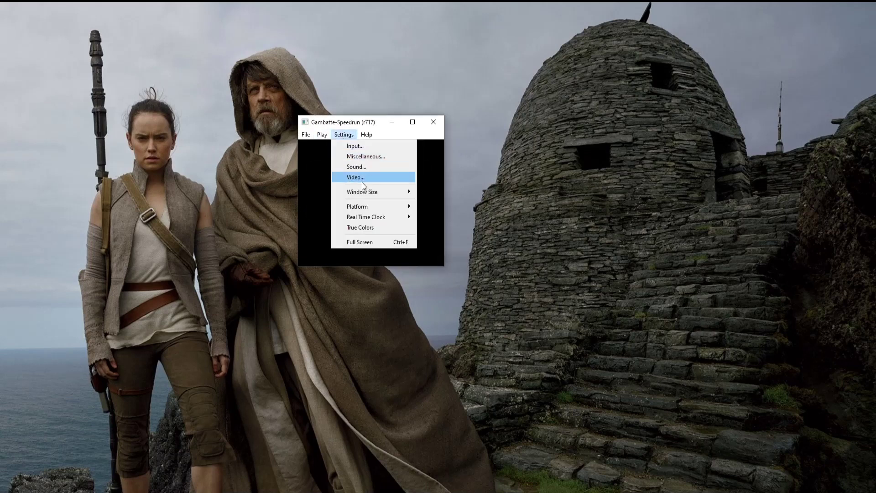
mouse_move(376, 197)
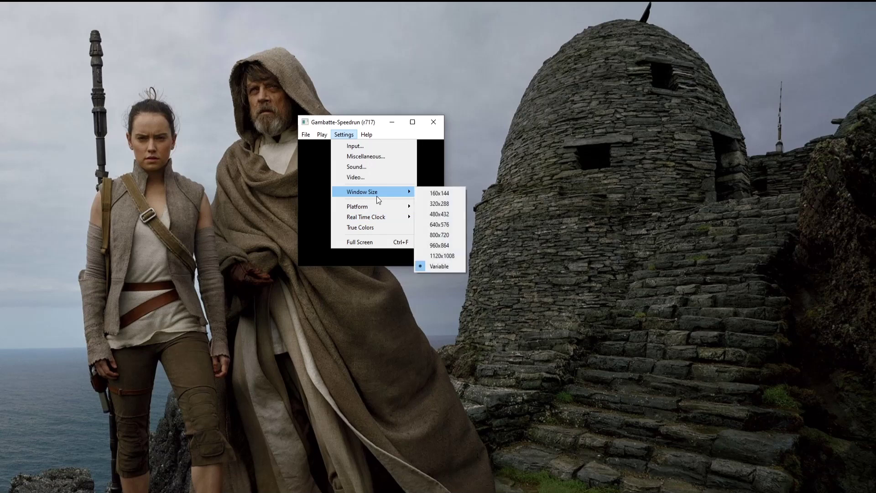
left_click(447, 236)
left_click_drag(420, 123, 377, 63)
Load Pokemon - Red Version (USA, Europe).gb into the emulator with the bios in place
left_click(264, 73)
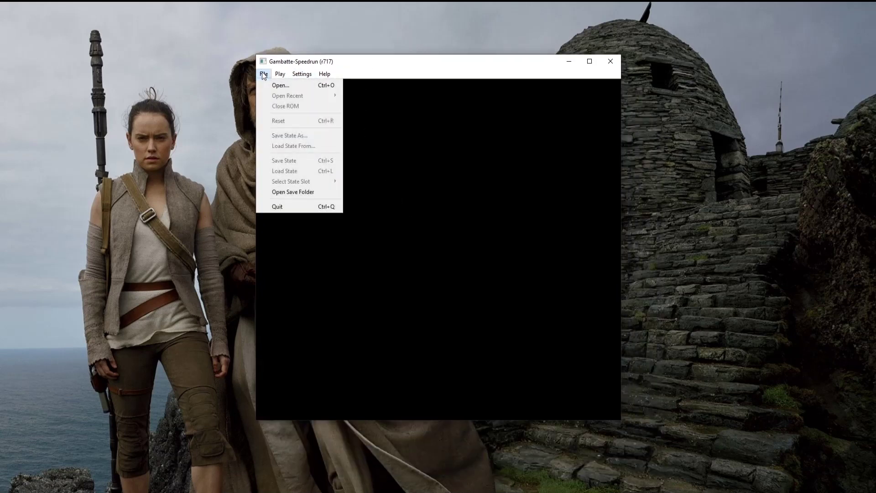
left_click(277, 89)
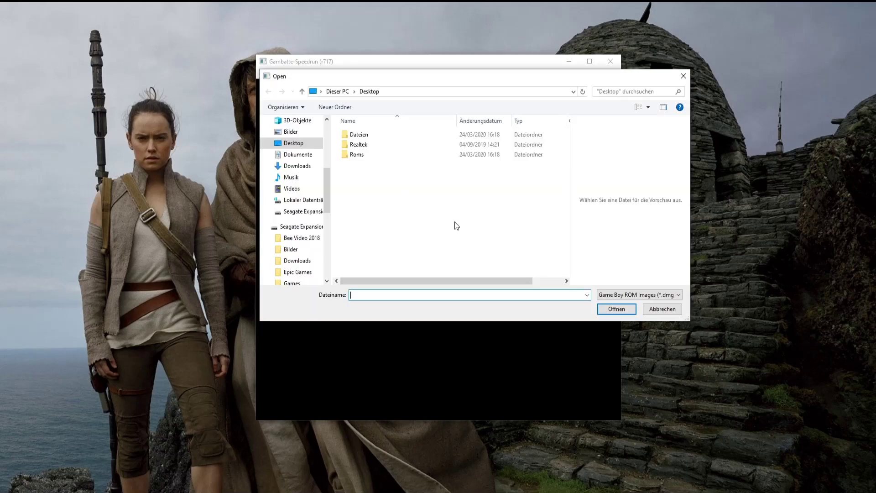
left_click(368, 145)
left_click(613, 307)
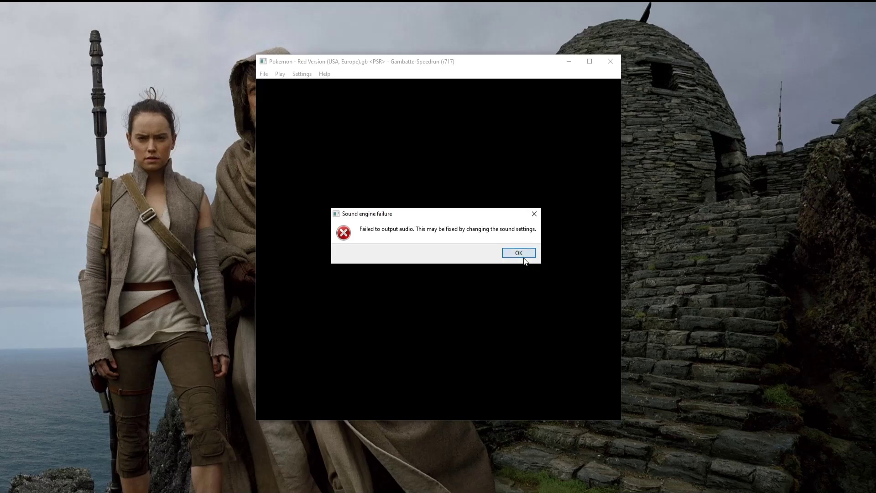
Dismiss the sound engine error and set the WASAPI device to Kopfhörer (GameDAC Hi-Res)
left_click(524, 254)
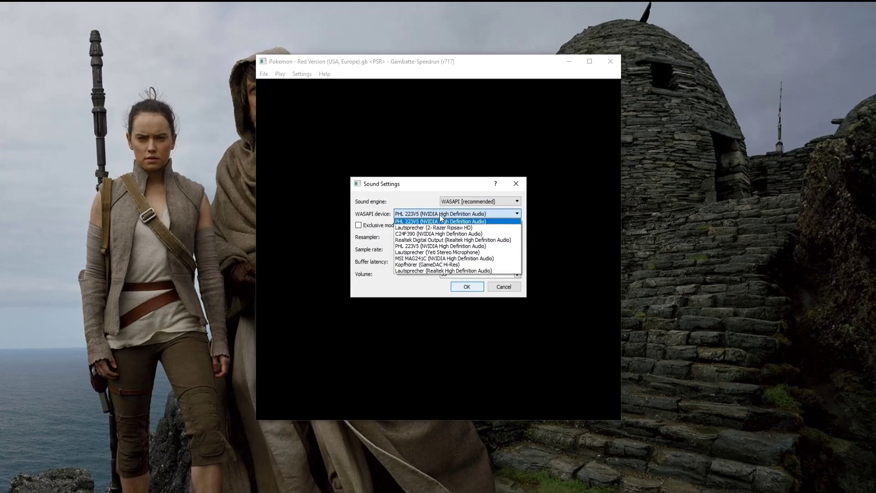
left_click(441, 265)
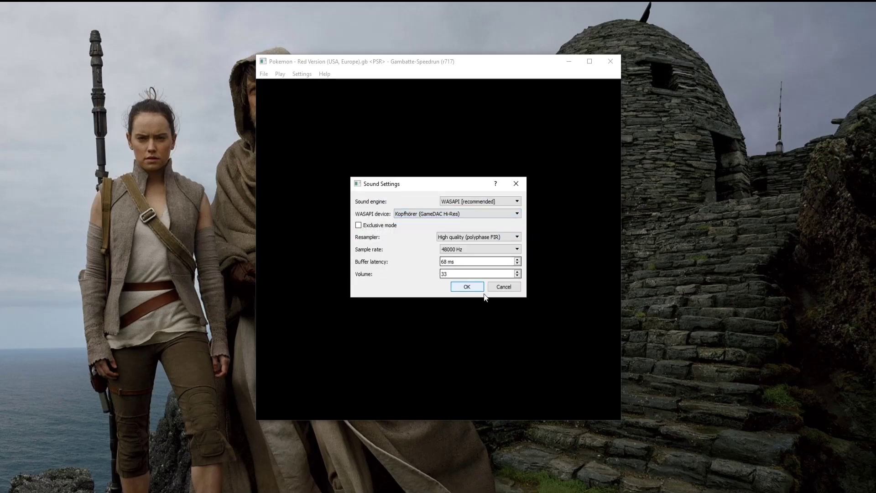
left_click(466, 286)
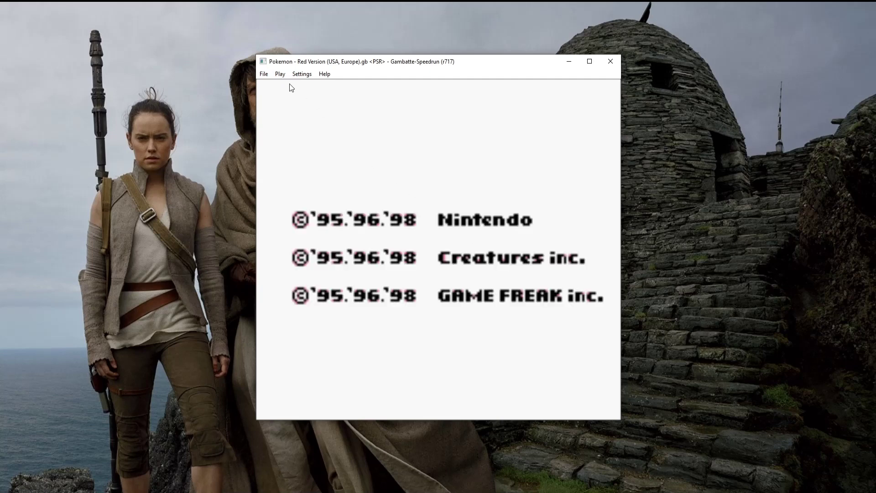
Reset the running Pokémon Red game and move the emulator window higher up on the desktop
left_click(263, 73)
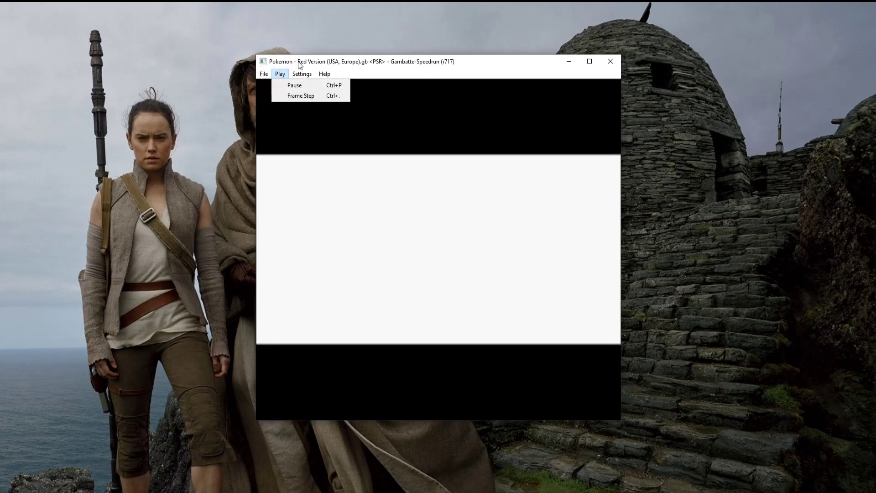
left_click(321, 60)
left_click(263, 74)
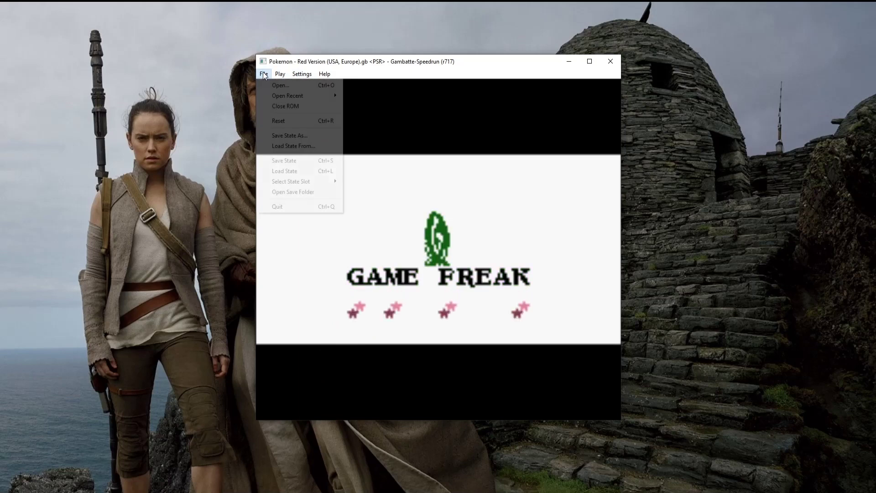
left_click(296, 124)
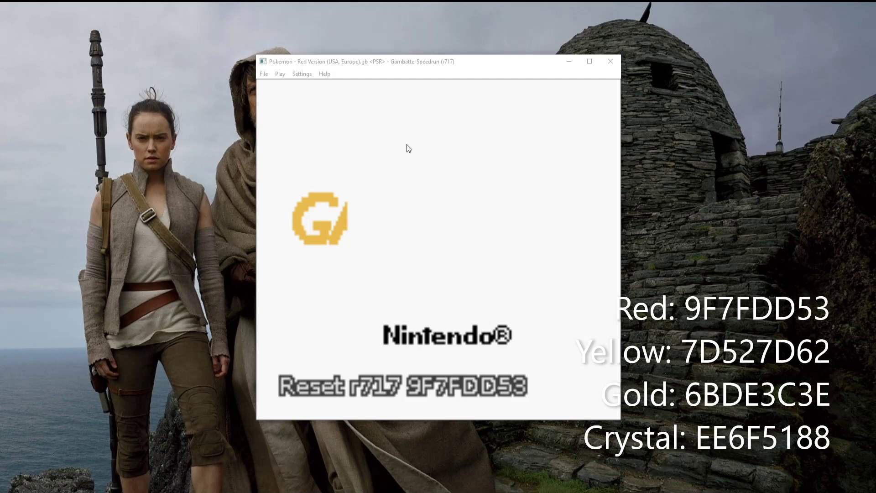
left_click_drag(446, 64, 489, 16)
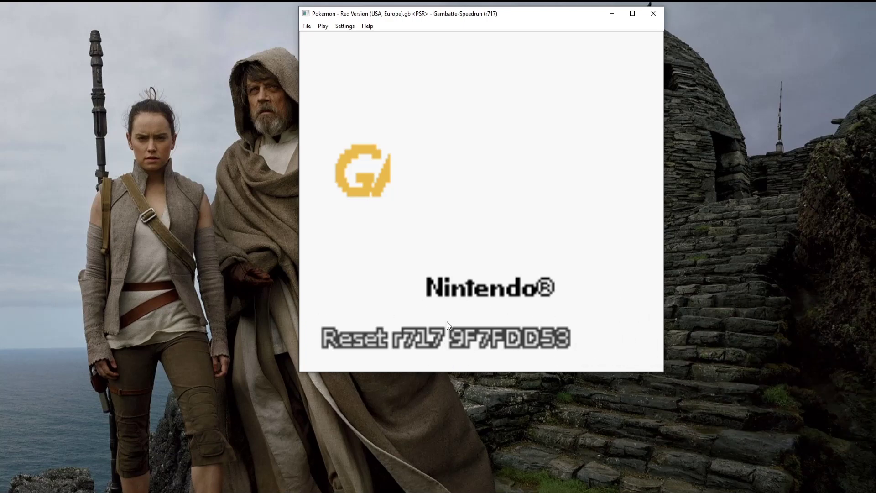
left_click_drag(440, 16, 406, 25)
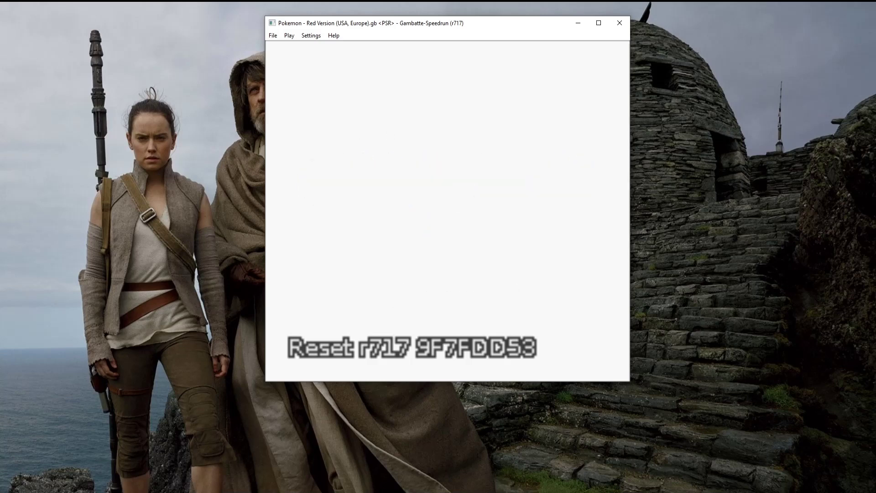
Map the game controls to the Xbox One controller: Hat 0 for directions, A to Button 1, B to Button 0, Start to Button 2, Select to Button 4
left_click(310, 36)
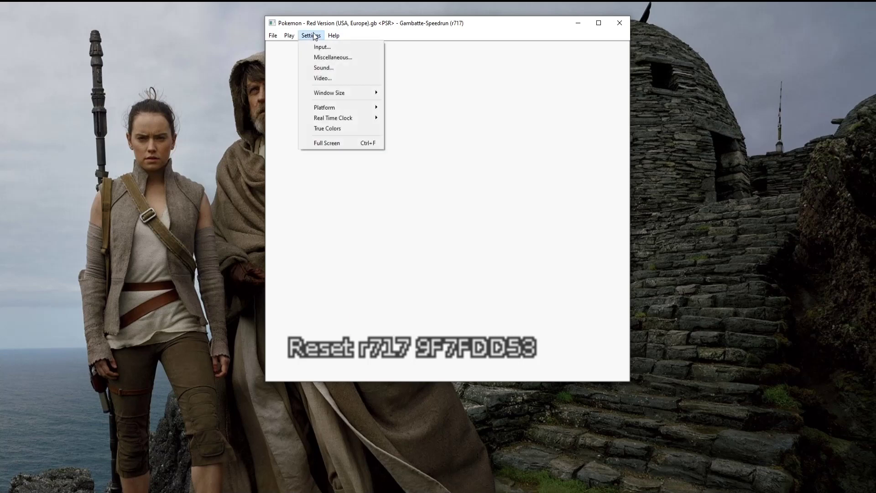
mouse_move(333, 35)
left_click(322, 46)
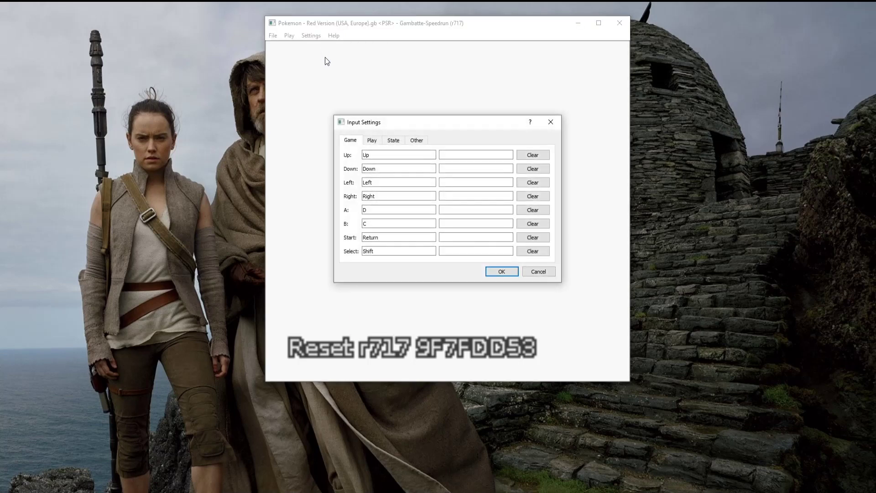
left_click(390, 154)
left_click(386, 170)
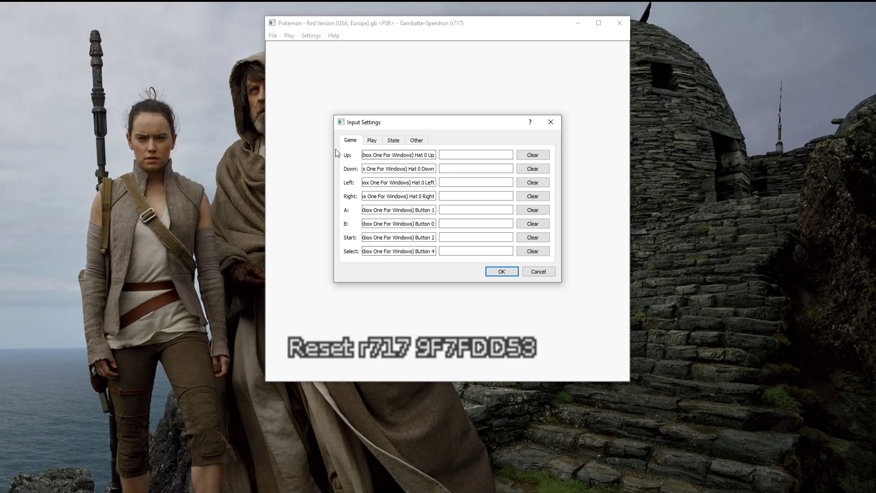
Assign controller Button 5 to hard reset, confirm the input settings and try out the controls in the game
left_click(372, 140)
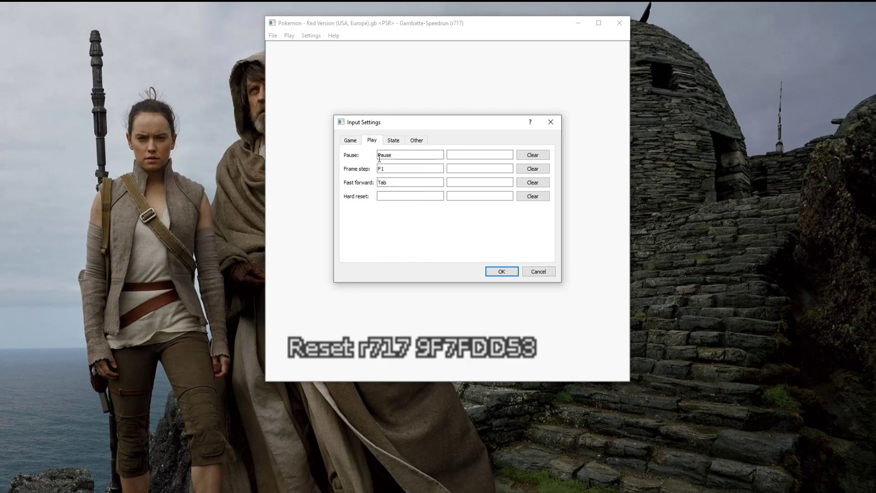
left_click(390, 199)
left_click(499, 273)
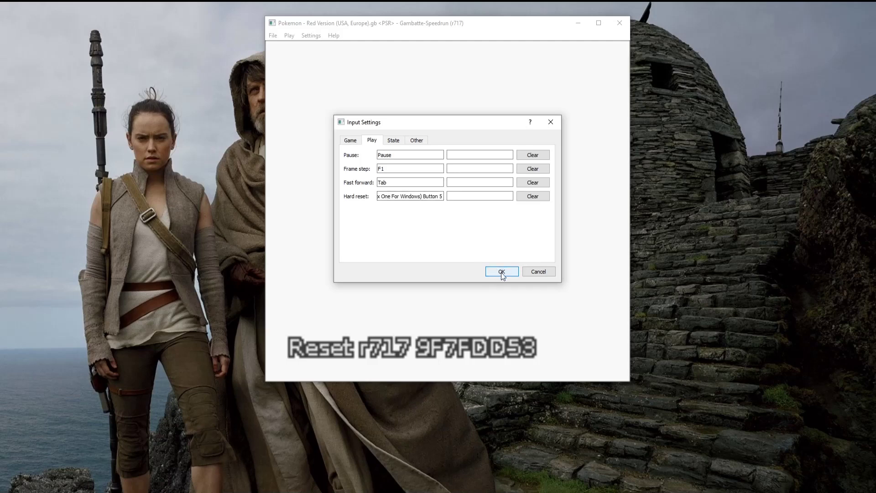
left_click_drag(425, 121, 451, 118)
left_click(526, 267)
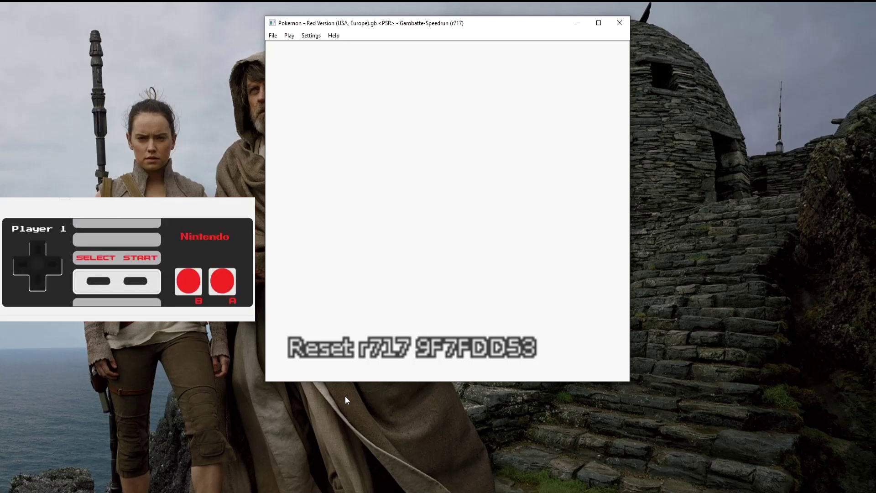
key("shift+Up+c")
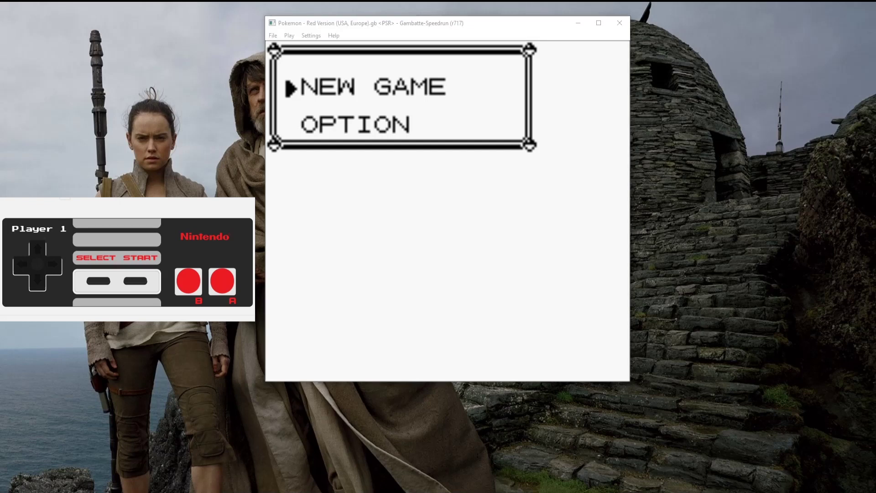
left_click(585, 252)
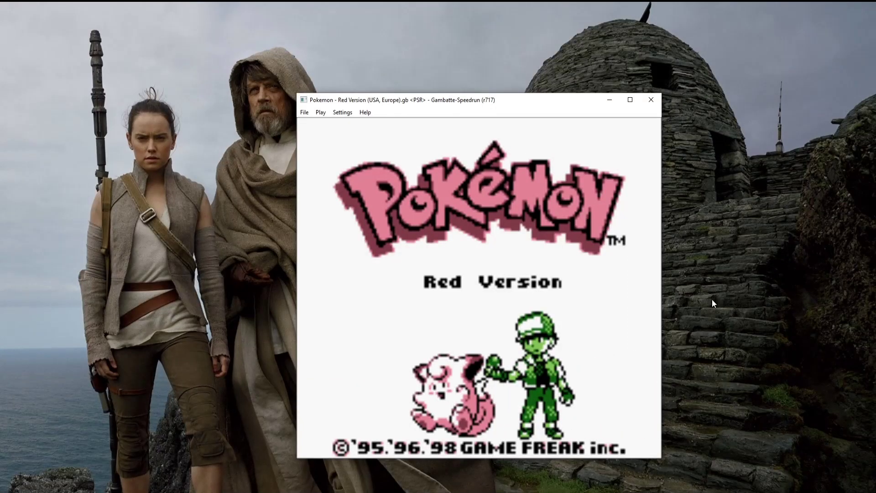
Assign controller Button 6 to saving states and Axis 2 - to loading states, and confirm the input settings
left_click(339, 115)
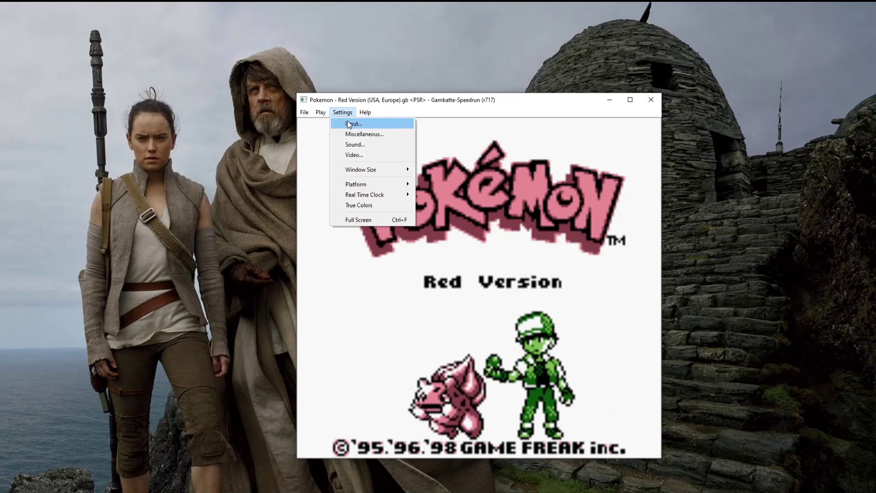
left_click(346, 121)
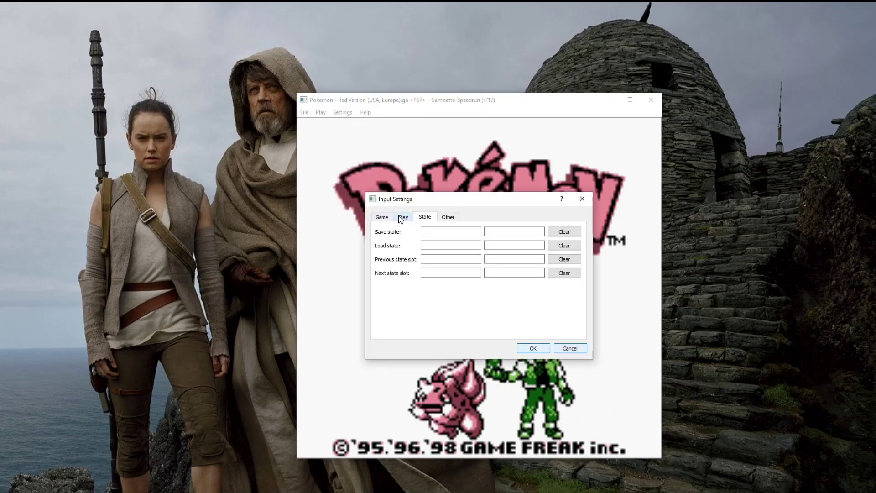
left_click(432, 231)
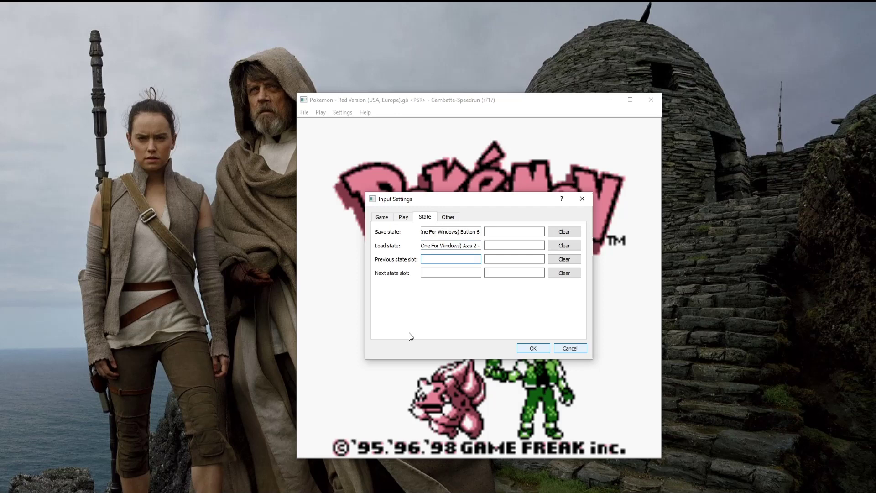
left_click(442, 273)
left_click(533, 350)
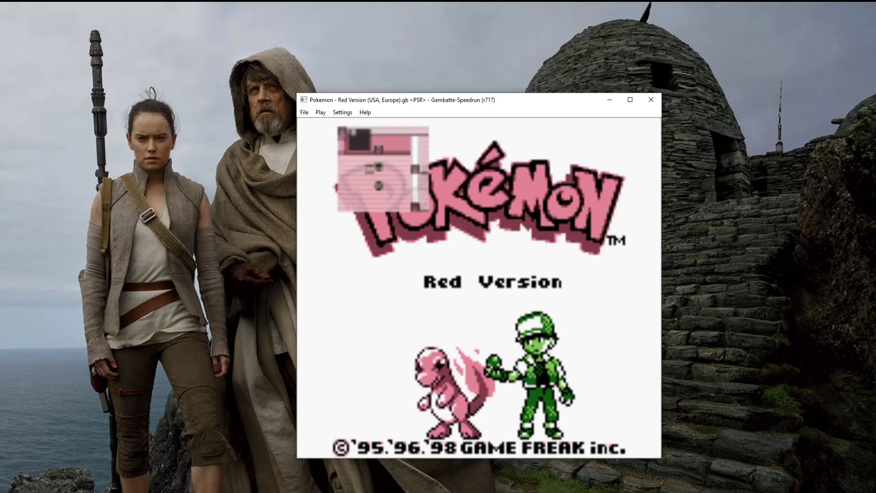
Cycle through the save state slots, load state 2 and bring up the in-game start menu
key("F8")
key("Up")
key("F7")
key("3")
key("F8")
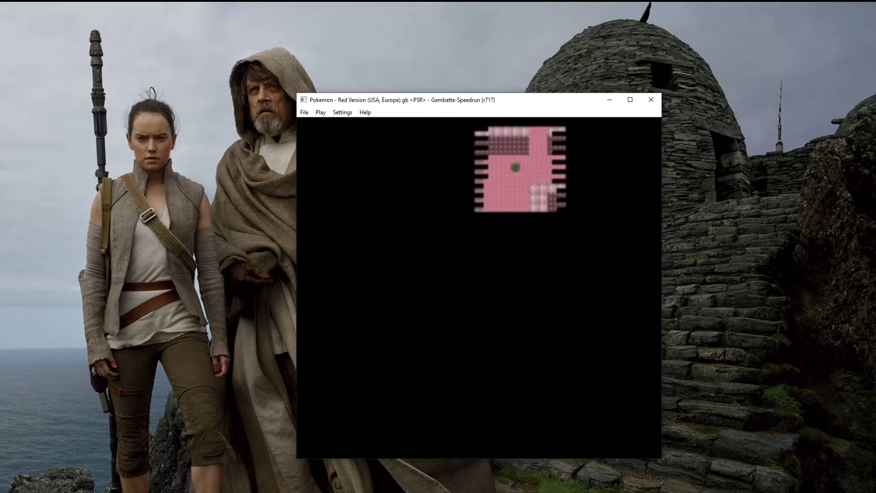
key("F7")
key("F7")
key("F7")
key("F7")
key("F7")
key("F8")
key("Up")
key("Return")
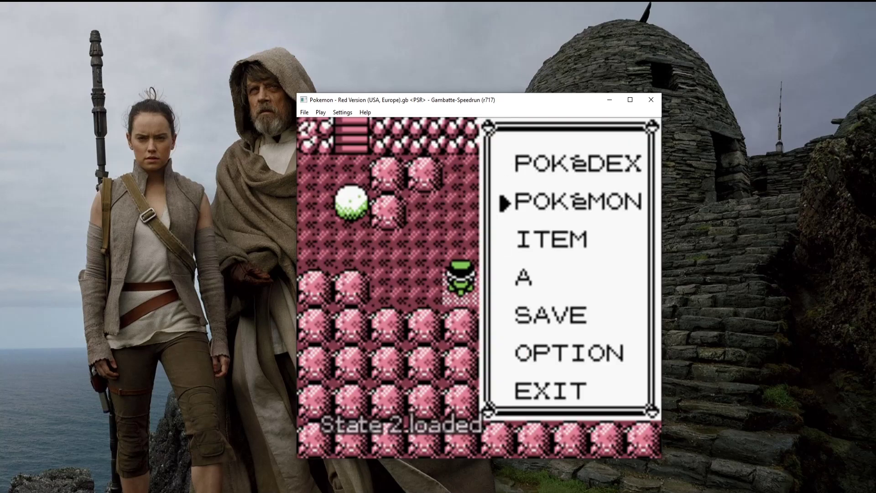
key("F7")
key("F8")
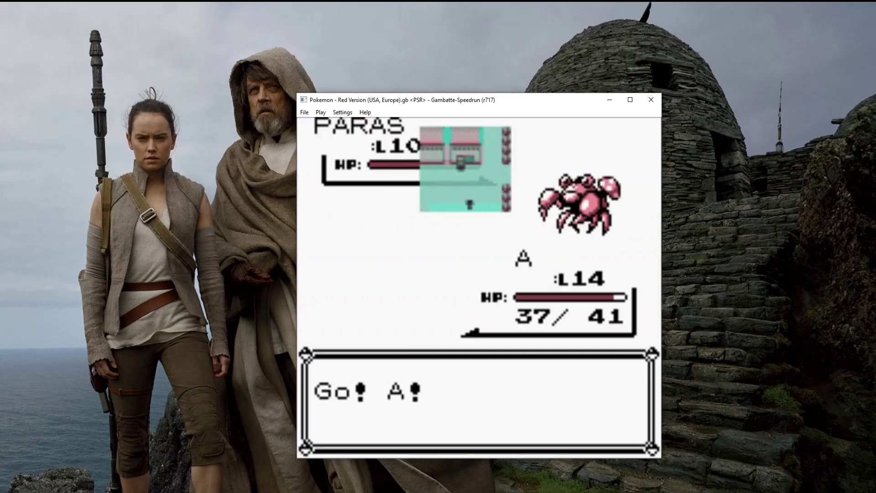
Load the save state in slot 6 and walk the character up and left through the cave
key("6")
key("F8")
key("Up")
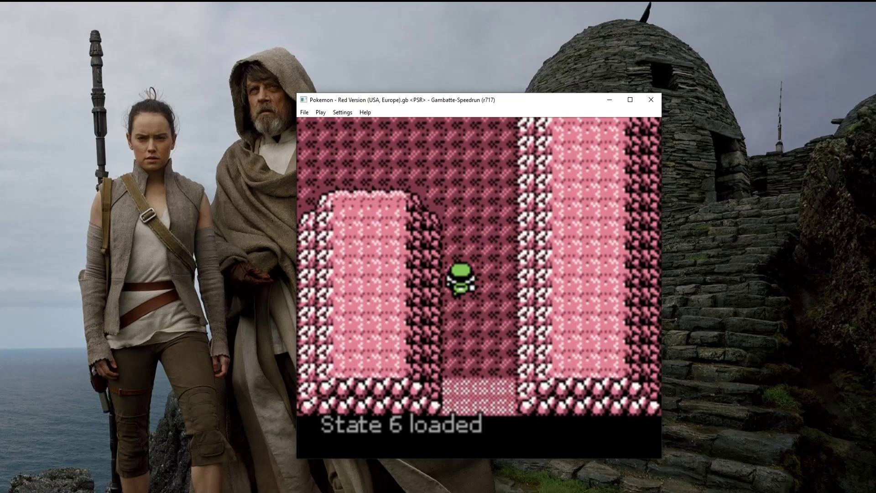
key("Left")
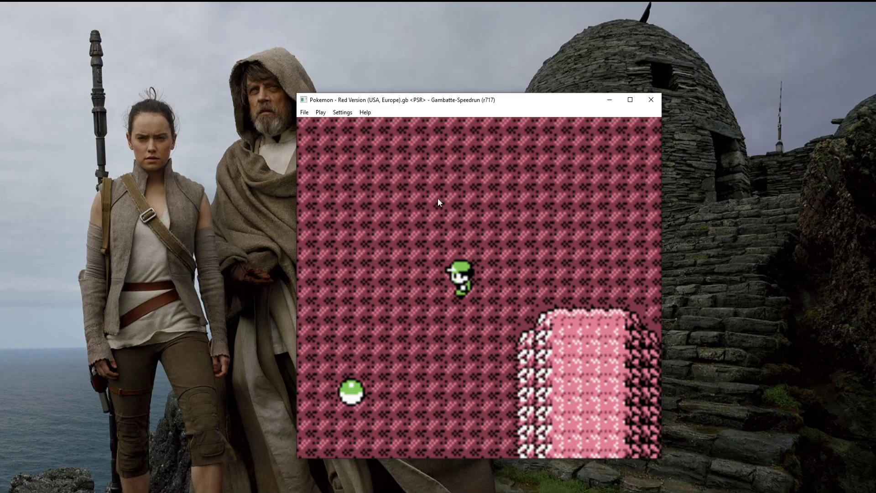
Switch to Chrome, download the Manip-Practicestates and New menus (r664) savestates from the Pokémon Red/Blue resources on speedrun.com, then minimize the browser
mouse_move(236, 492)
left_click(163, 468)
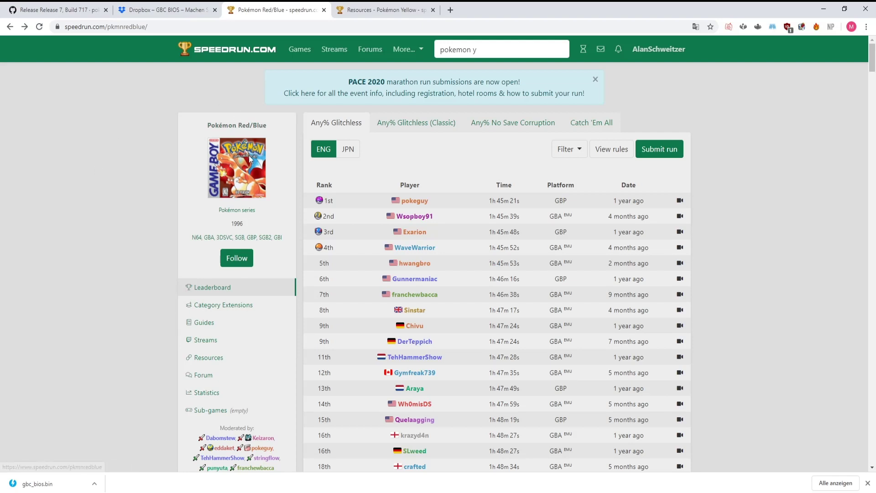
left_click(236, 362)
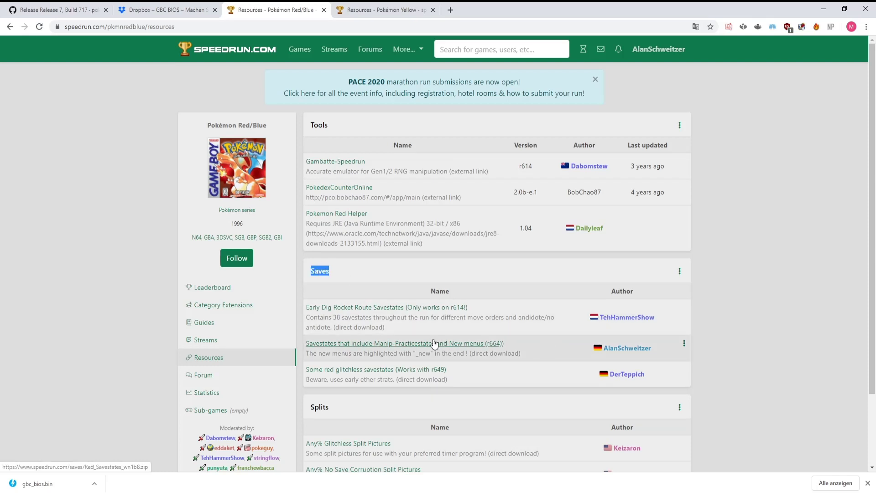
left_click(449, 347)
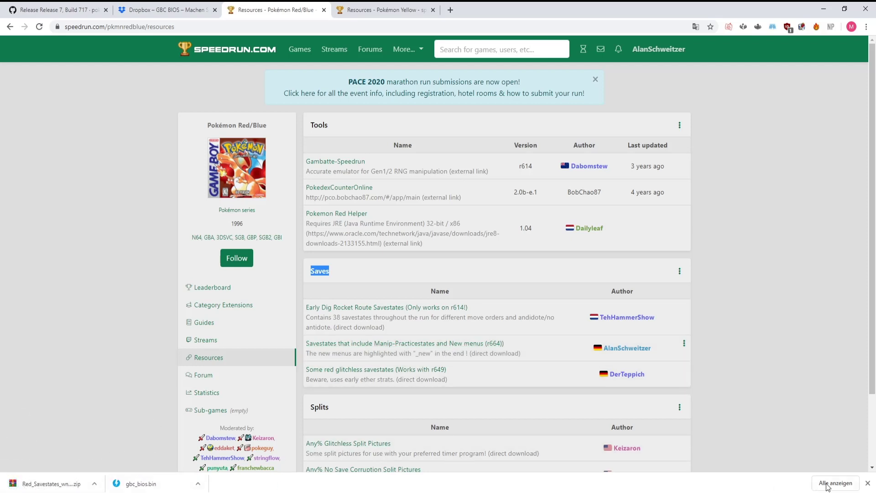
left_click(867, 483)
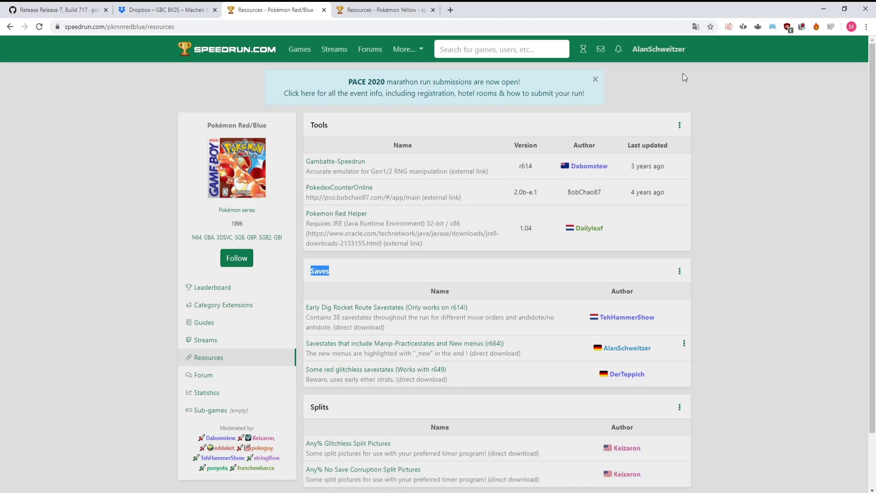
left_click(825, 8)
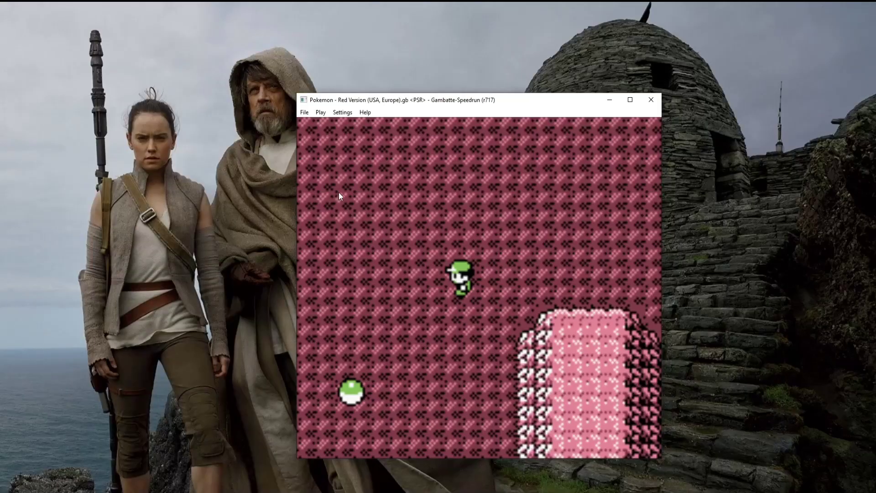
Load the sevenapress.gqs state file from the PSR > Pokemon Save States > Red > Manips folder
left_click(304, 112)
left_click(479, 166)
left_click(306, 111)
left_click(345, 185)
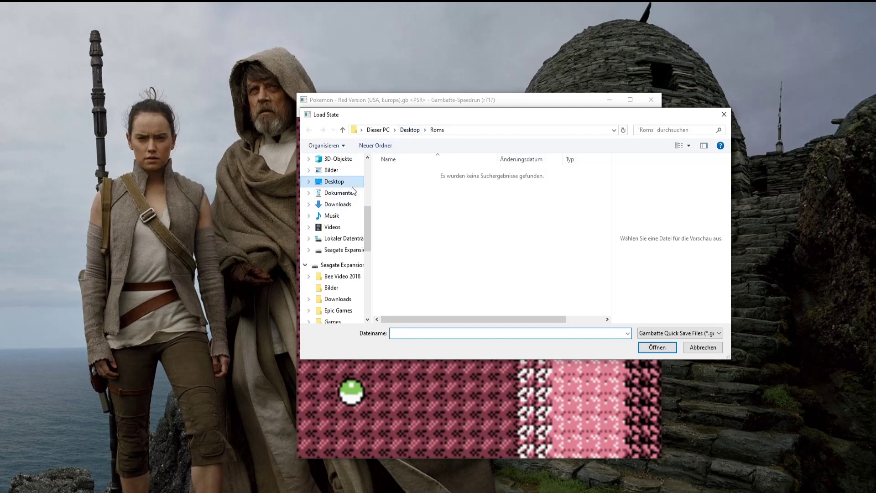
scroll(365, 227, "up", 1)
scroll(364, 227, "up", 3)
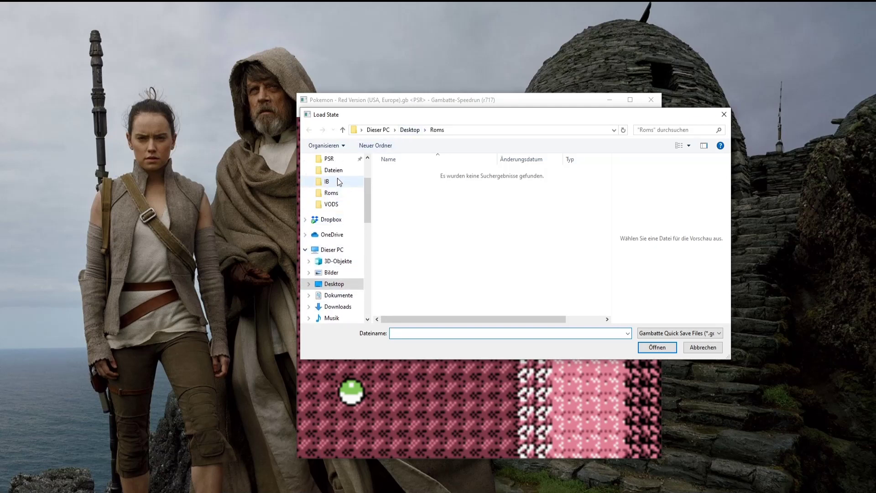
left_click(329, 159)
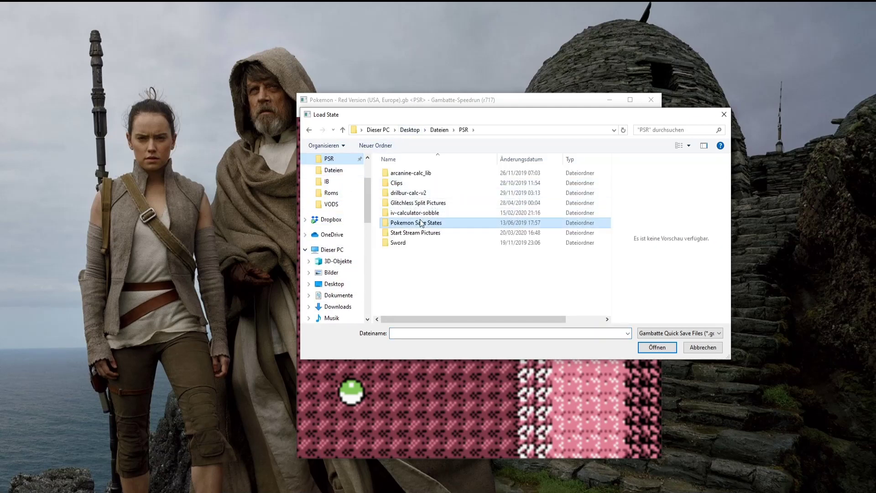
double_click(418, 223)
double_click(418, 192)
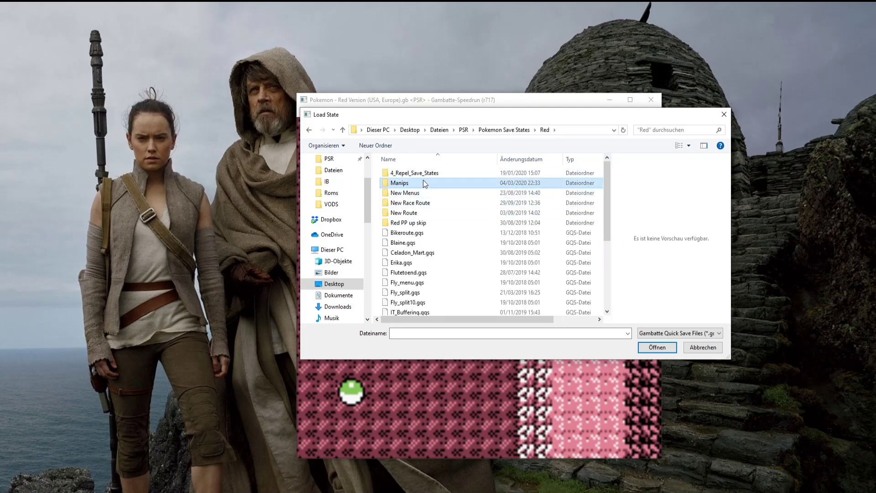
double_click(423, 181)
left_click(410, 272)
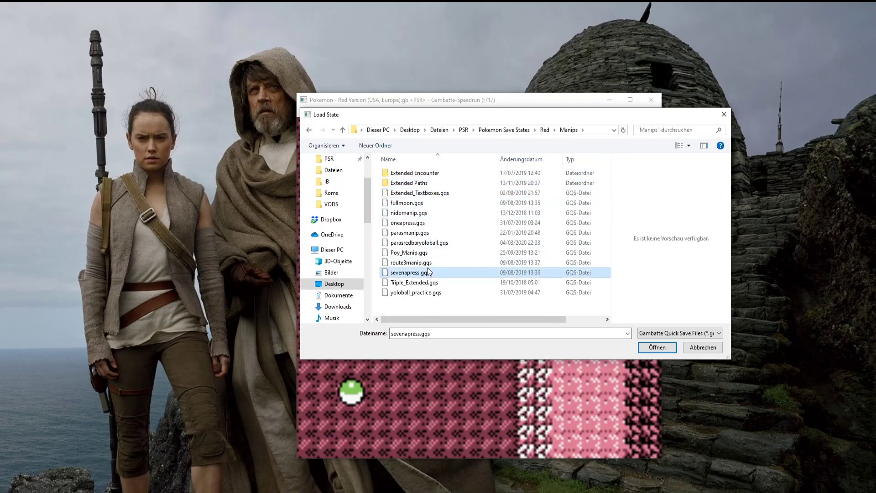
left_click(647, 347)
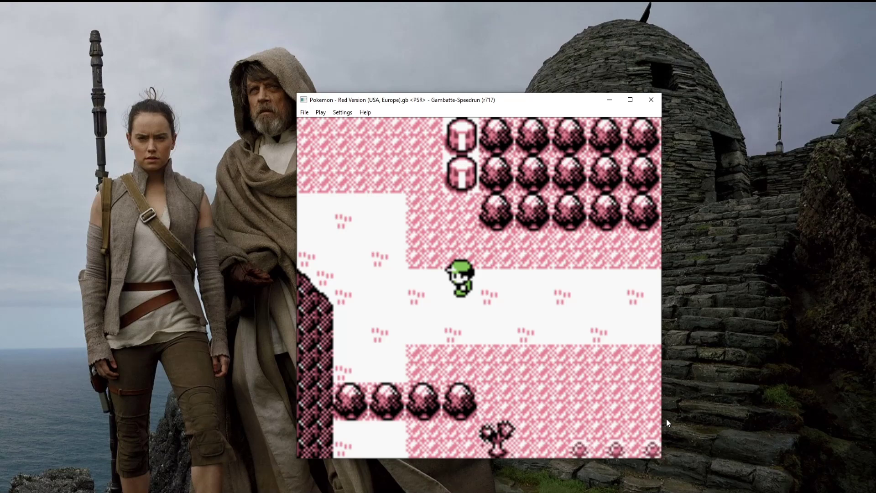
Save the game at the loaded position through the in-game start menu
key("Return")
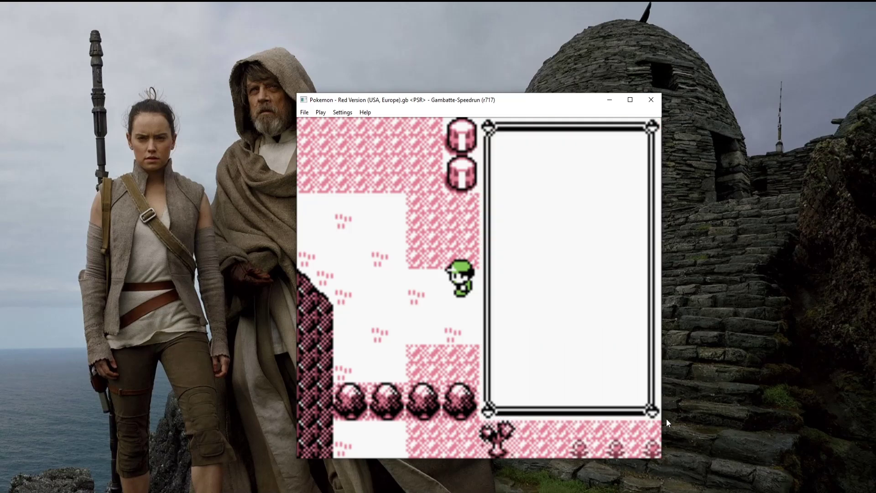
key("Up")
key("Up")
key("Up")
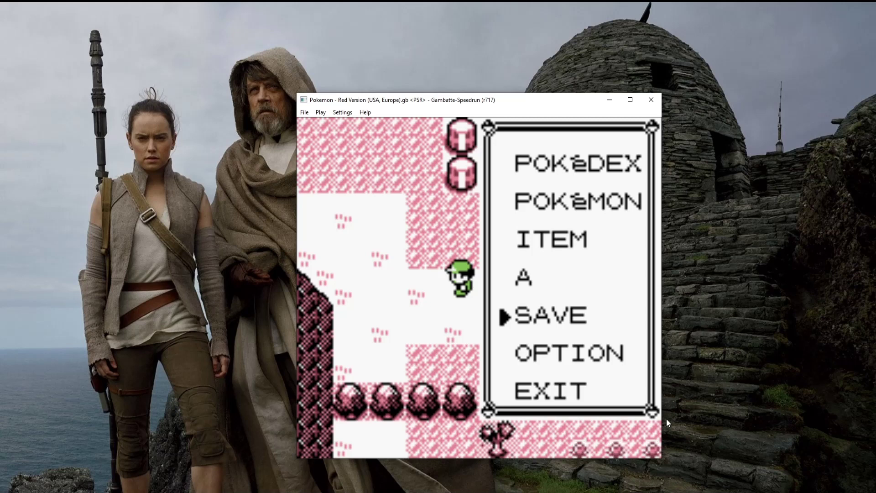
key("d")
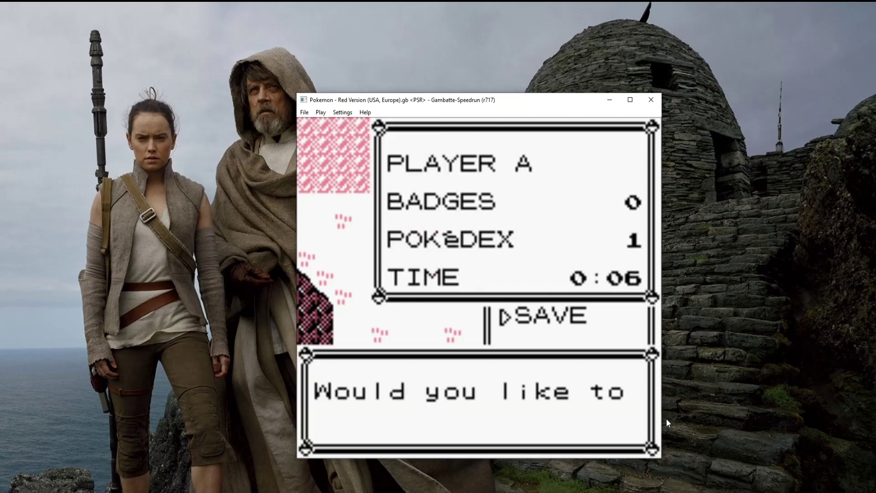
key("d")
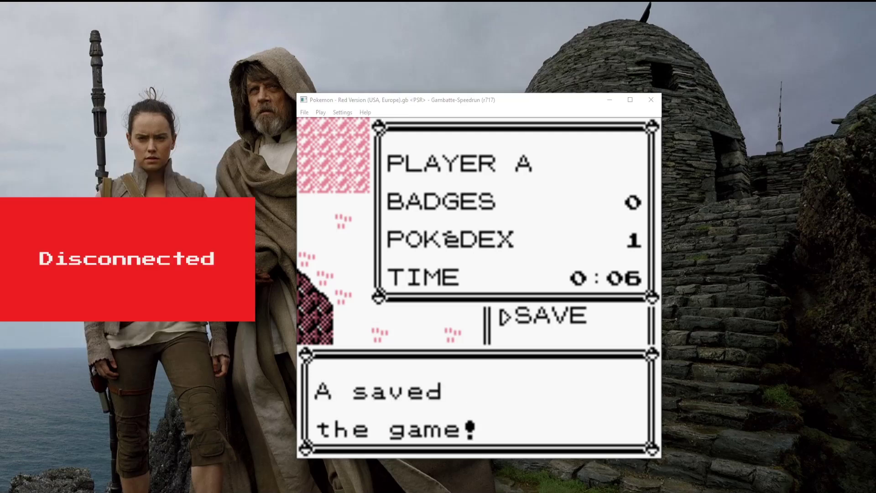
left_click(489, 288)
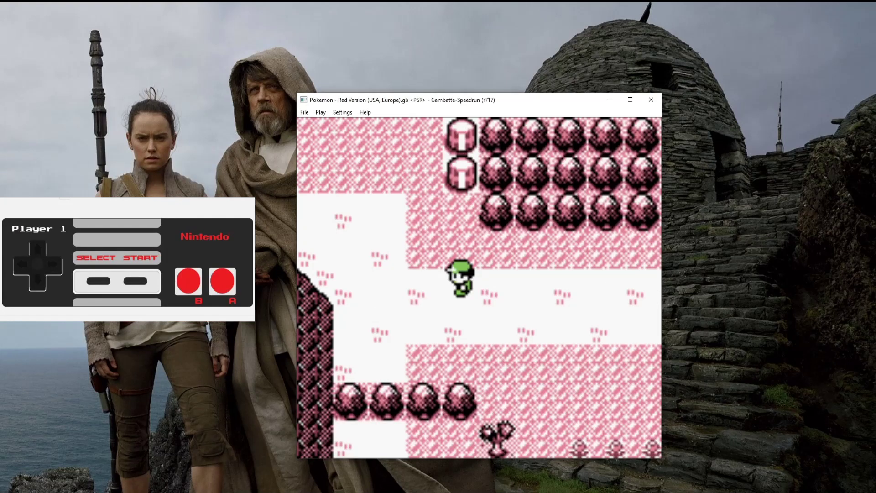
Hard reset the game, enter the Up, Select and B combination during startup and continue from the in-game save
mouse_move(437, 492)
key("ctrl+r")
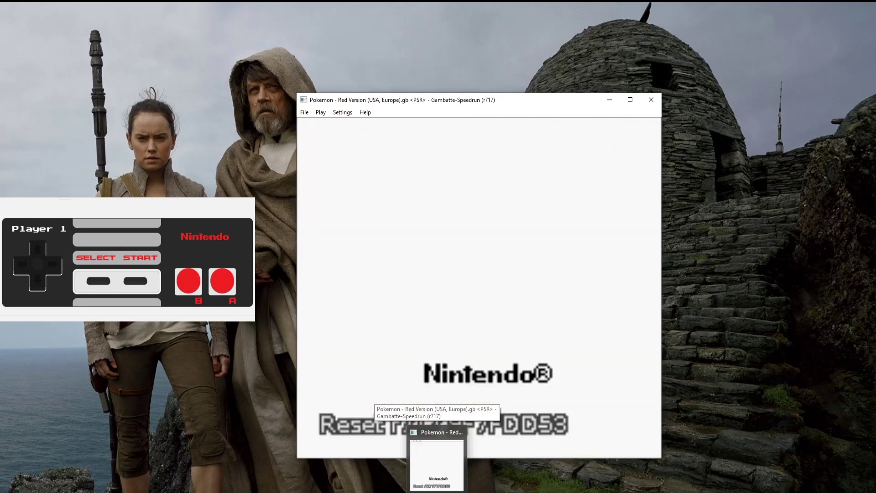
key("shift+Up+c")
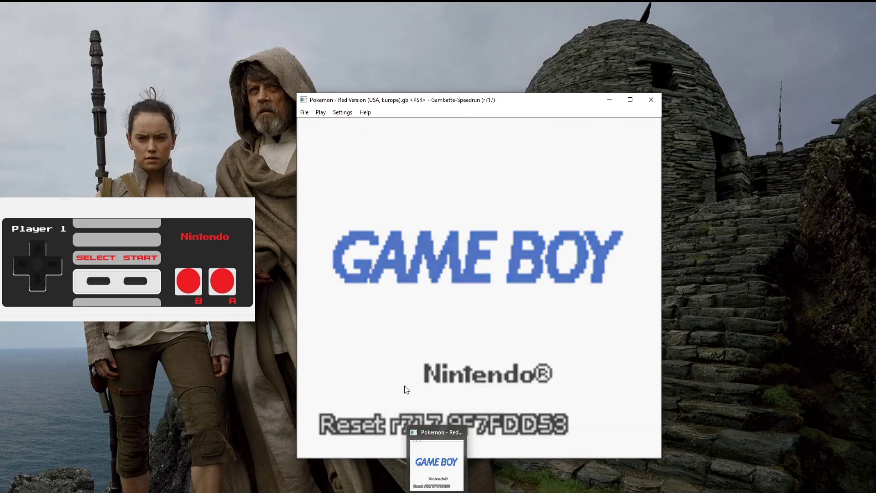
left_click(529, 470)
left_click(539, 461)
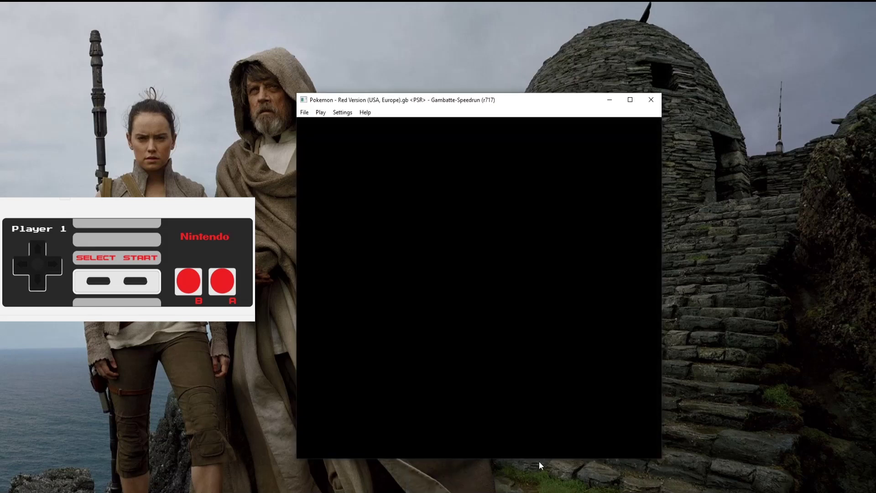
key("ctrl+r")
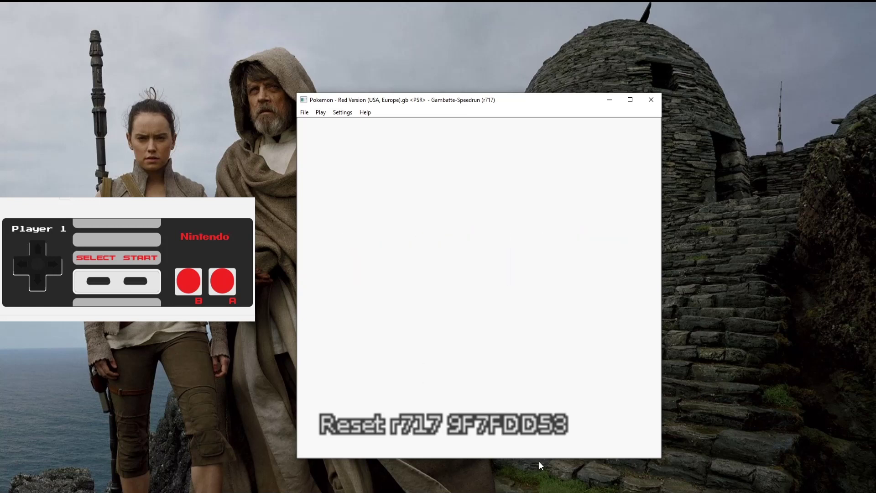
key("shift+c+Up")
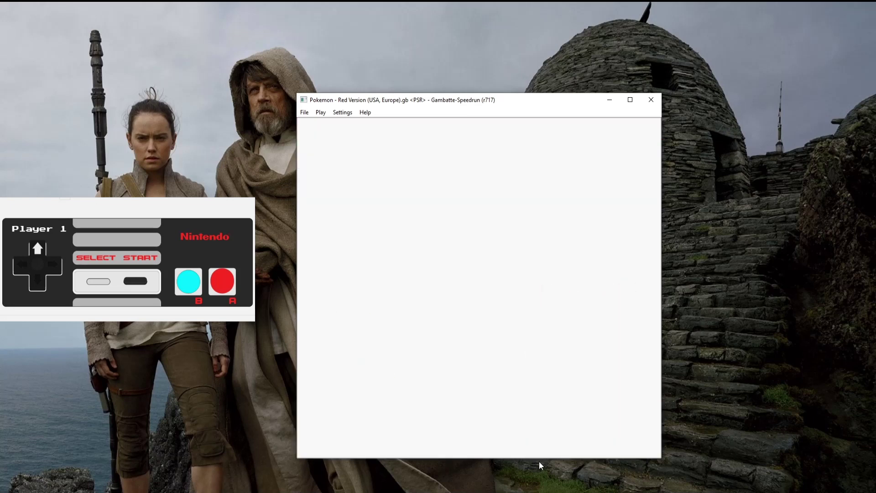
key("Return")
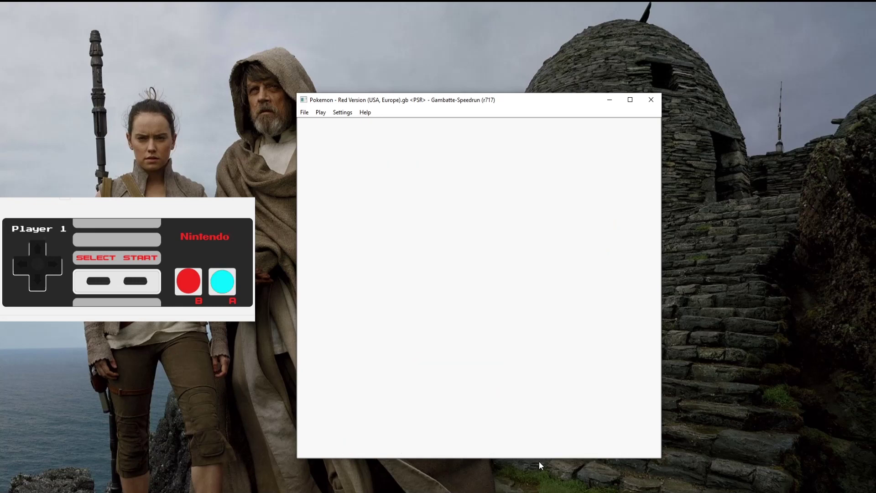
Save the emulator state in slot 6 and walk the character along the manip path around the ledge into the tall grass
key("ctrl+s")
key("Left")
key("Up")
key("d")
key("Left")
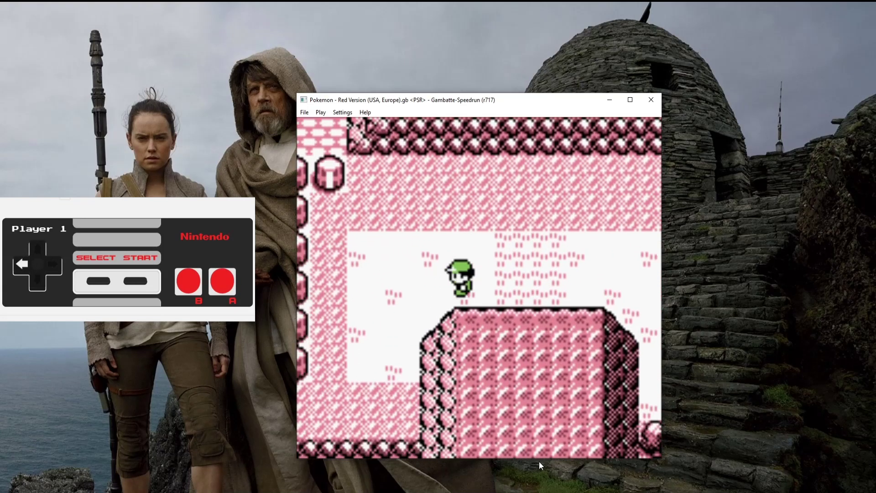
key("Down")
key("d")
key("d")
key("Left")
key("d")
key("d")
key("Up")
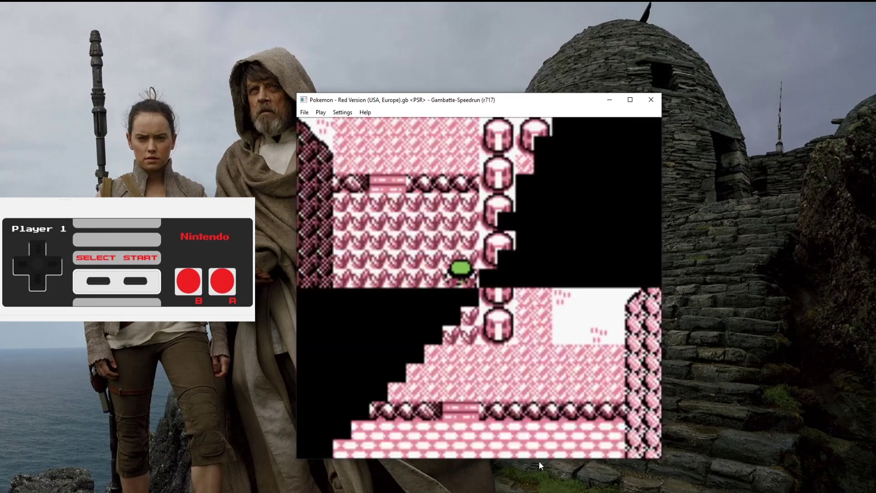
Reload save state 6 and retry the manip path around the ledge and up into the tall grass
key("F8")
key("Left")
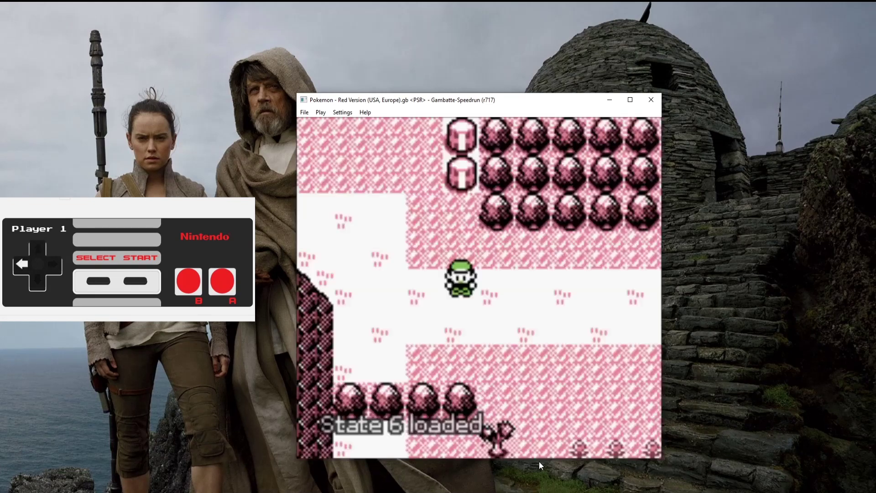
key("Left")
key("Up")
key("d")
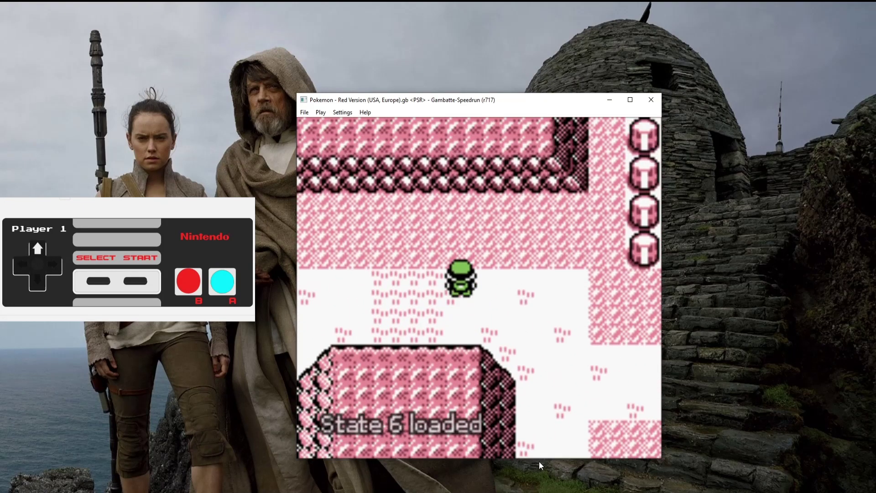
key("Left")
key("Left")
key("Down")
key("Left")
key("Down")
key("d")
key("d")
key("Left")
key("d")
Load save state 6 again and walk the full manip path into the tall grass to trigger the Nidoran encounter
key("d")
key("Up")
key("d")
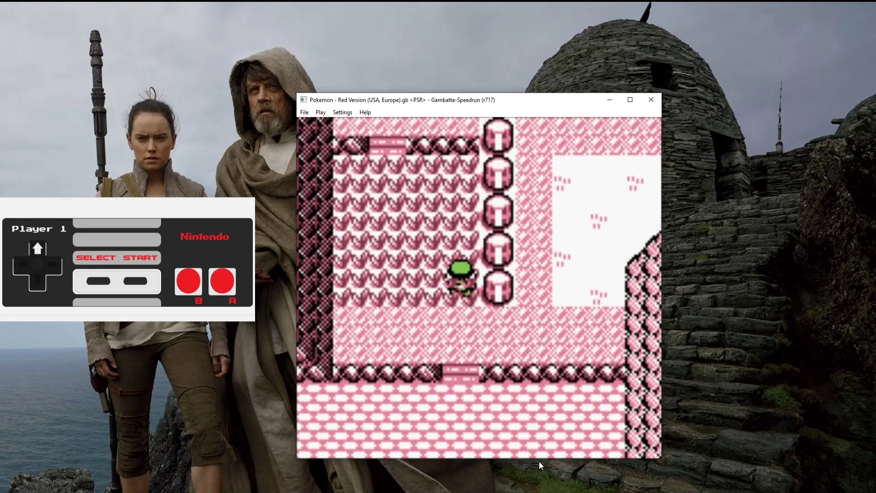
key("F8")
key("Left")
key("Up")
key("Left")
key("Up")
key("d")
key("Left")
key("Down")
key("Left")
key("Down")
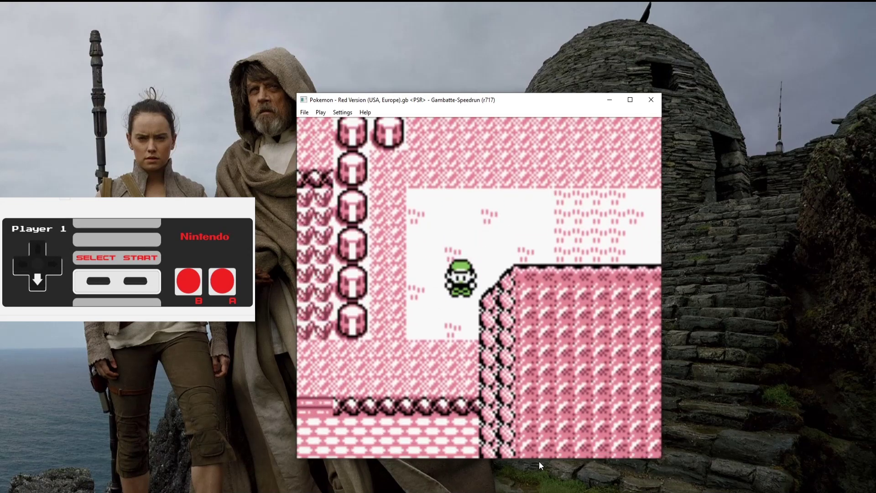
key("d")
key("Left")
key("d")
key("d")
key("Up")
key("d")
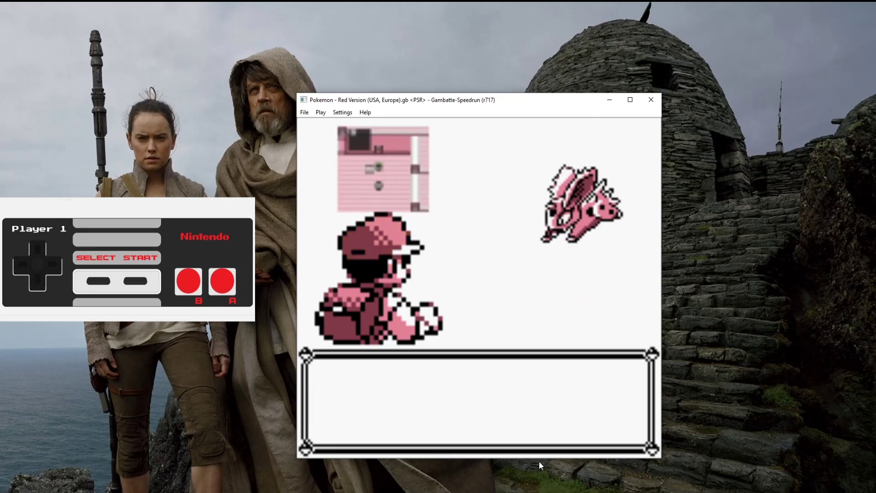
Load save state 2, walk the character through the cave to the stairs and select POKéMON in the start menu
key("F8")
key("Up")
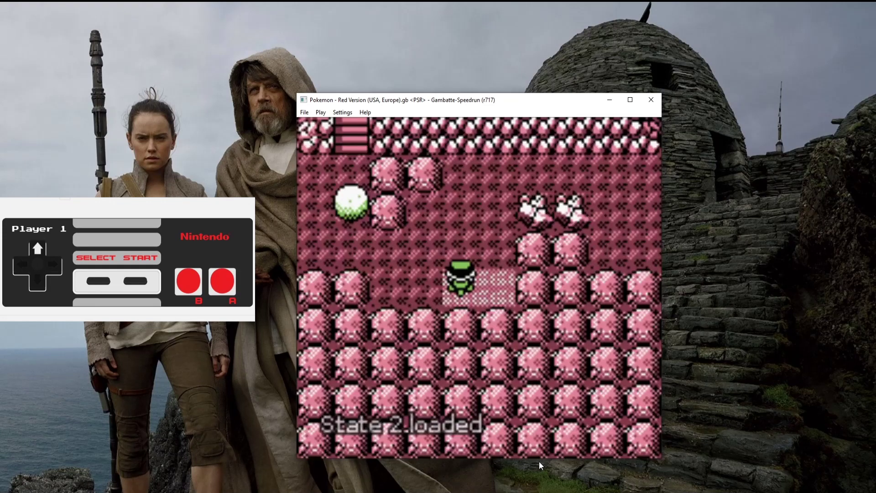
key("Left")
key("Up")
key("Right")
key("Return")
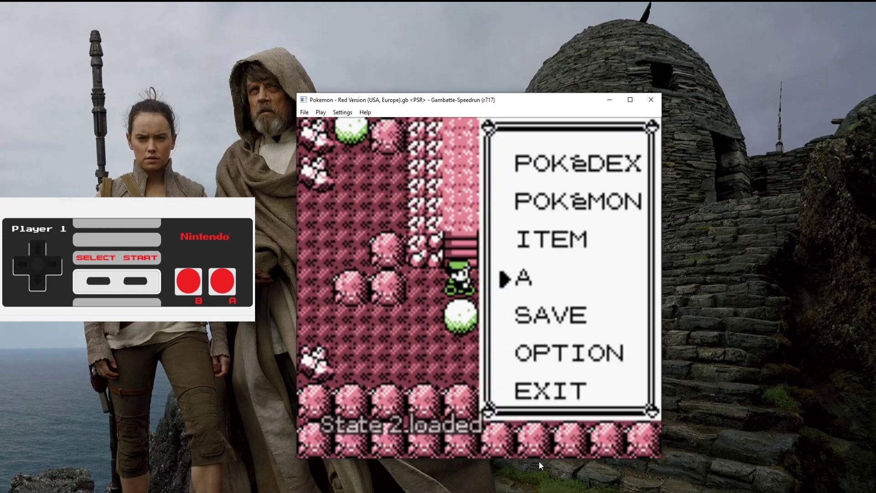
key("Up")
key("Up")
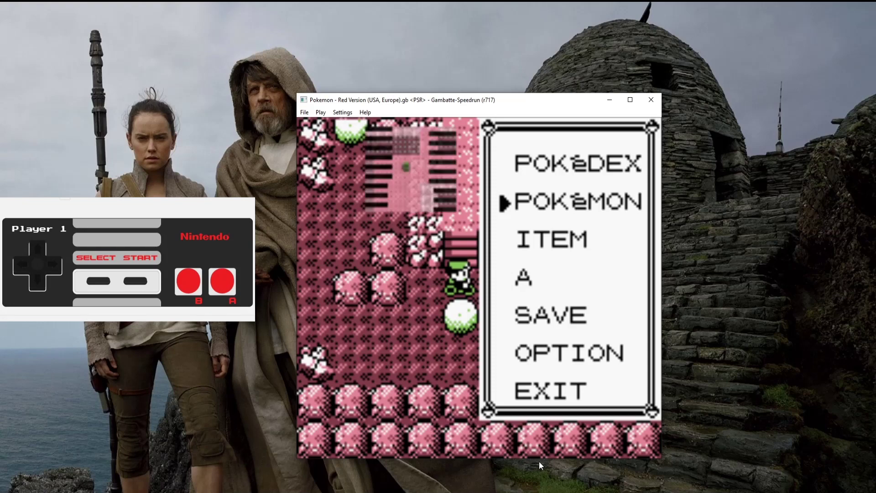
Load save state 3 and, in the Paras battle, choose an item to use on a party Pokémon
key("3")
key("F8")
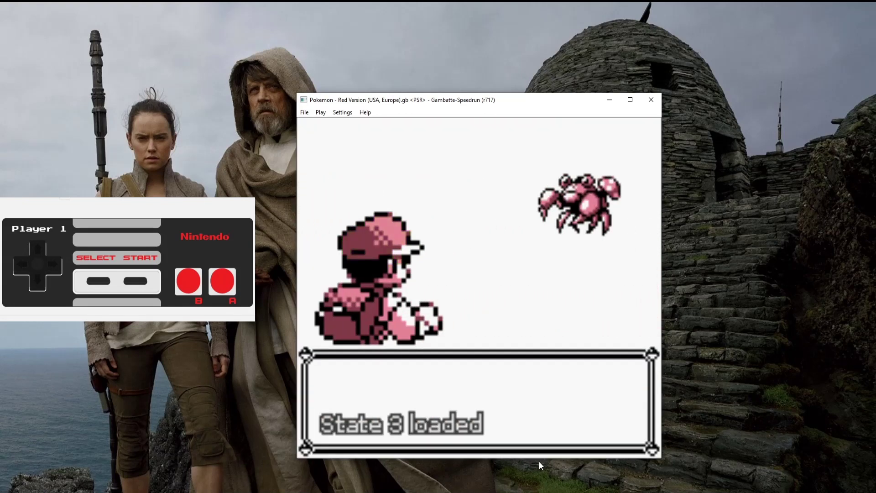
key("d")
key("c")
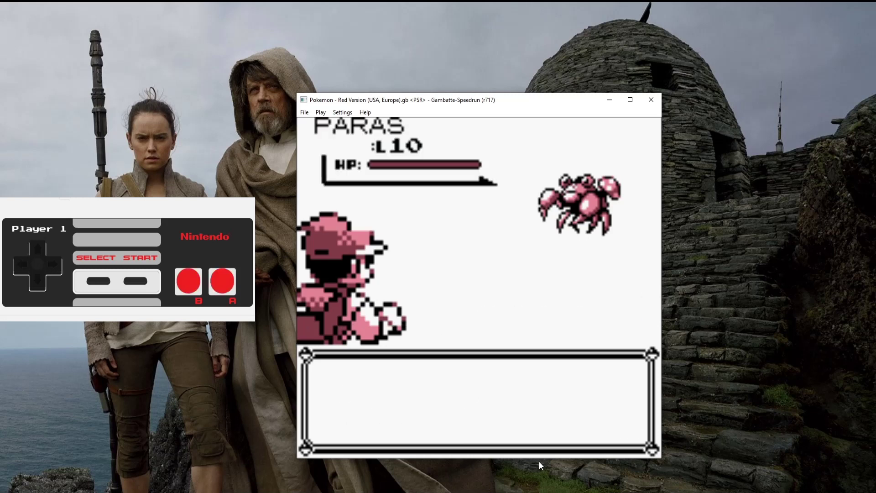
key("Down")
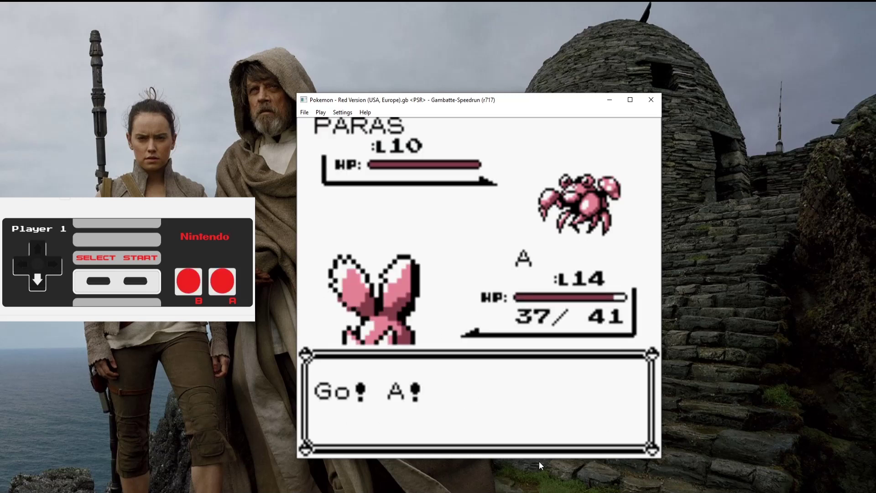
key("d")
key("c")
key("d")
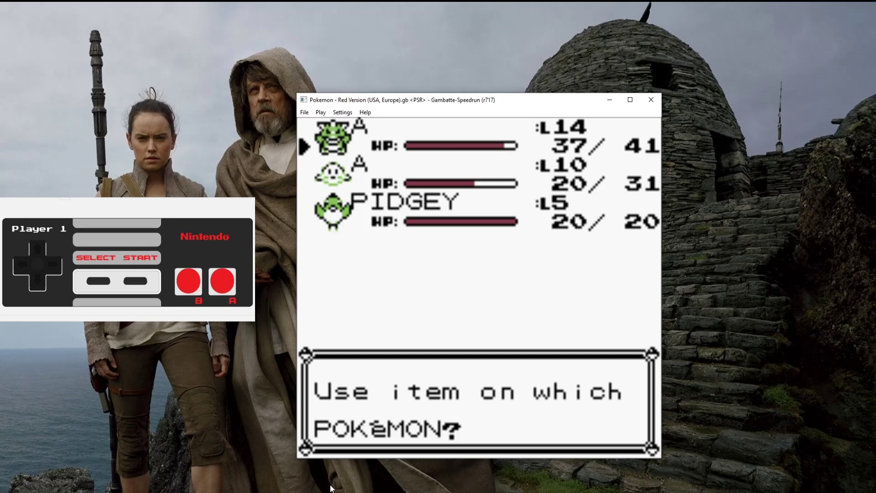
Switch to Chrome and show the Pokémon Yellow resources page on speedrun.com
left_click(258, 492)
left_click(451, 349)
left_click(258, 492)
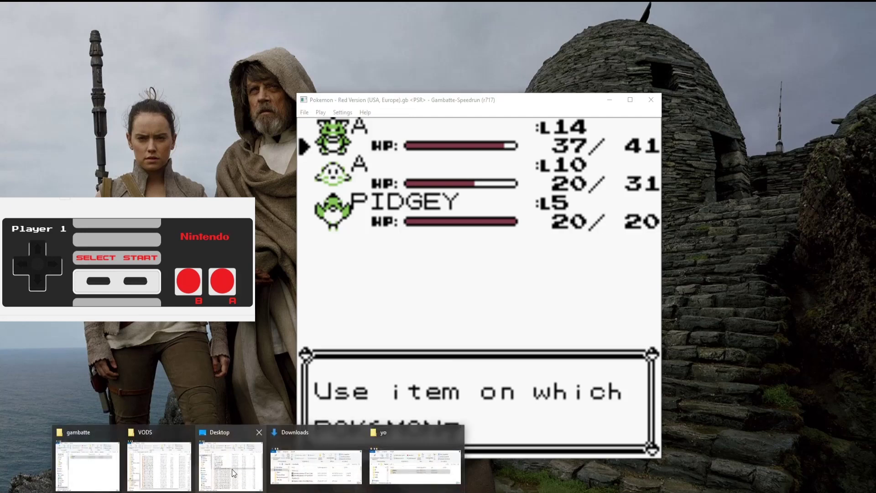
mouse_move(236, 492)
left_click(131, 453)
left_click(402, 11)
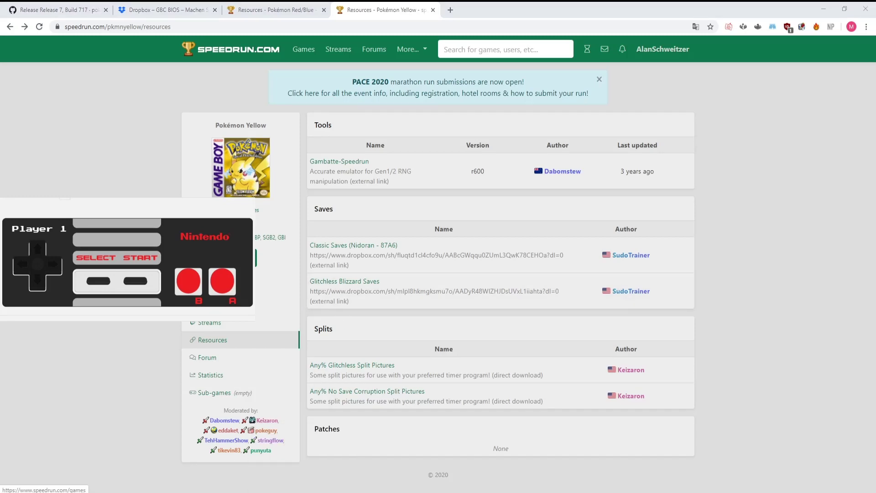
Switch to Discord and open the red-blue-glitchless channel of the PokemonSpeedruns server
left_click_drag(374, 0, 459, 118)
double_click(459, 119)
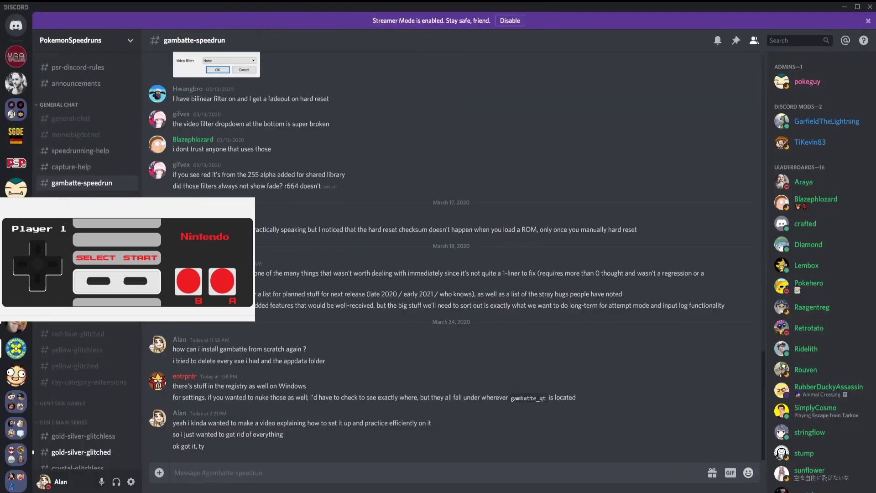
left_click(87, 318)
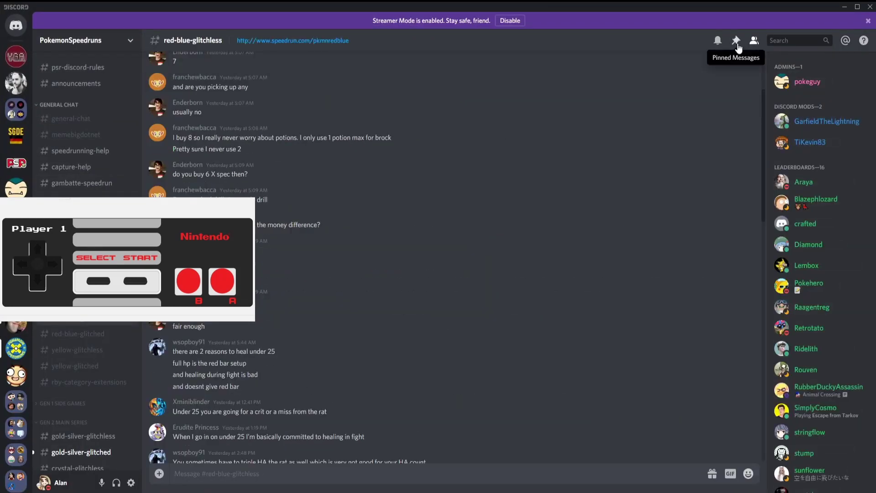
Show the pinned messages with routes and practice save states in the red-blue-glitchless and yellow-glitchless channels, closing each list again
left_click(735, 42)
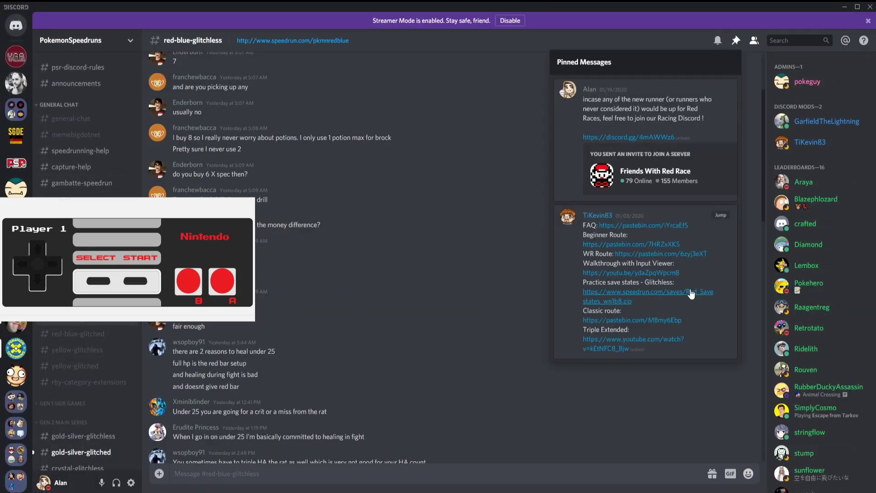
left_click(736, 41)
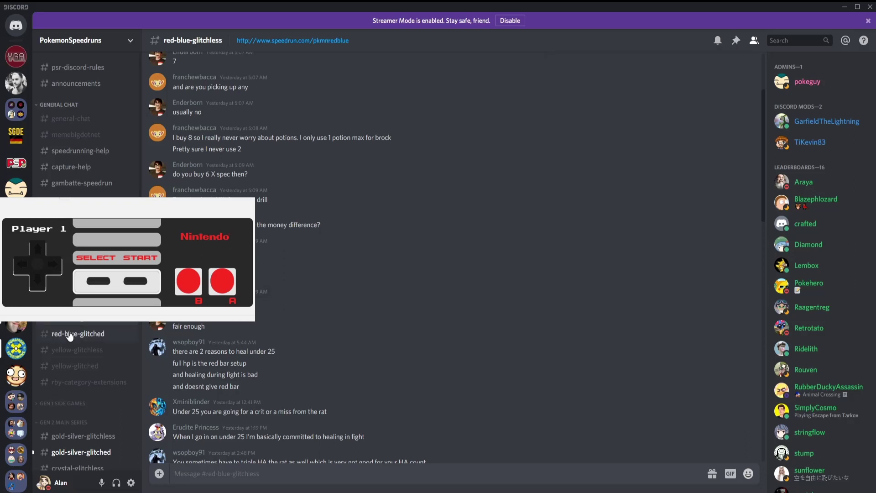
left_click(84, 350)
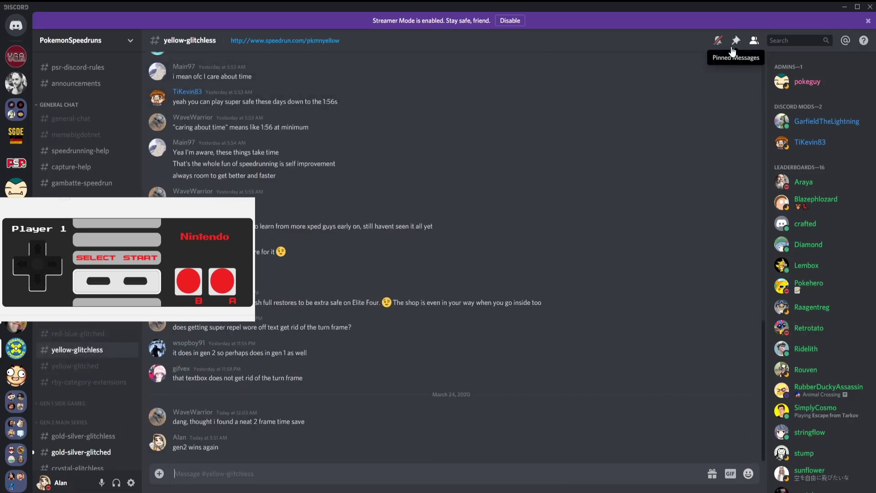
left_click(736, 41)
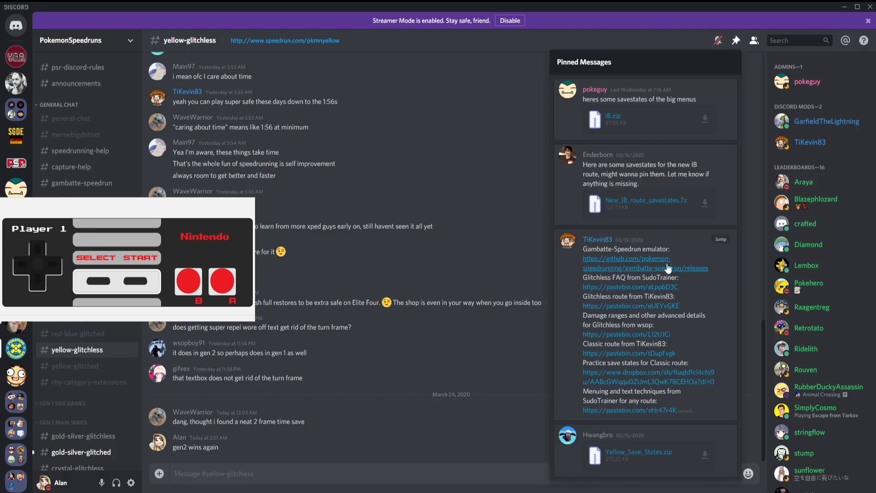
left_click(733, 46)
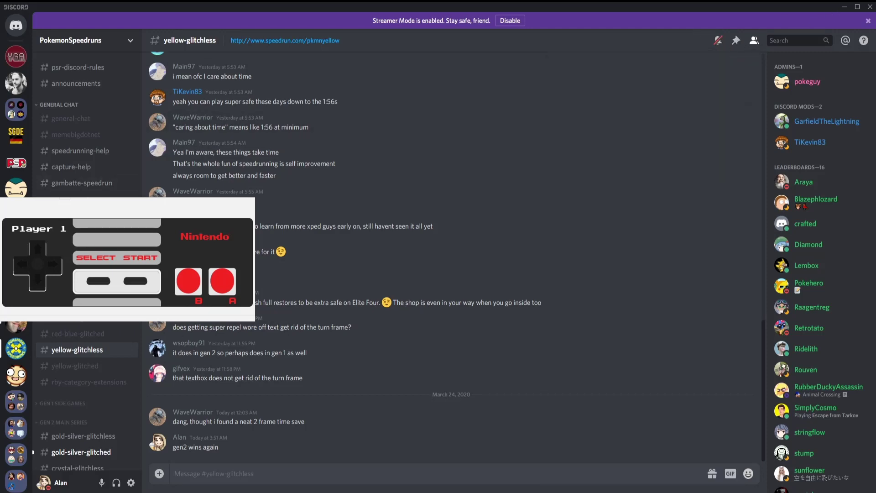
Switch to the Cantina server, show its speedrunning channel and minimise Discord to return to Chrome
left_click(16, 268)
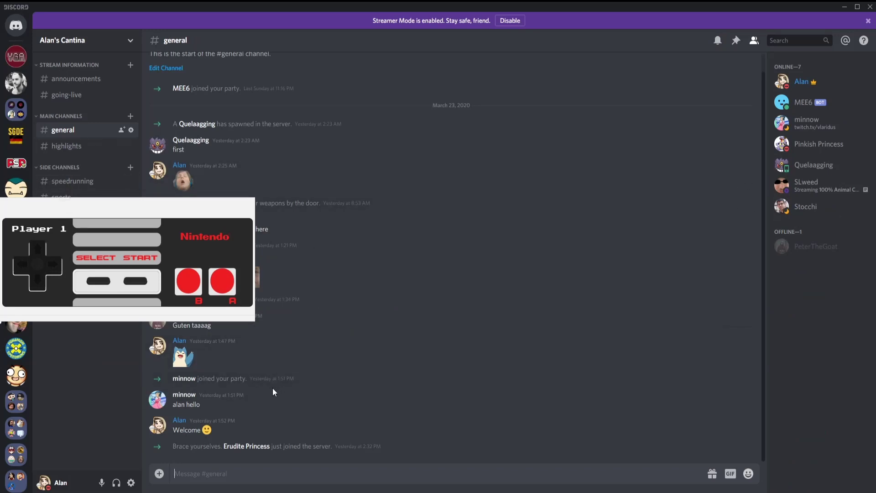
triple_click(195, 405)
left_click(85, 181)
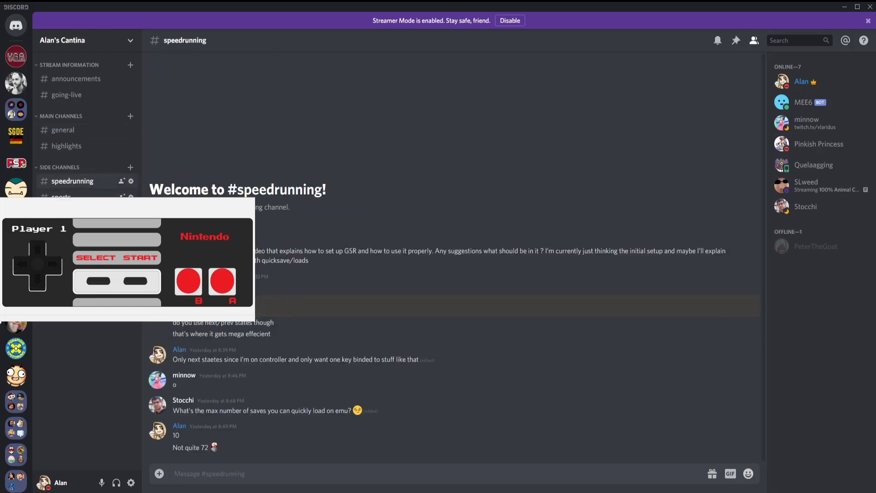
left_click(844, 9)
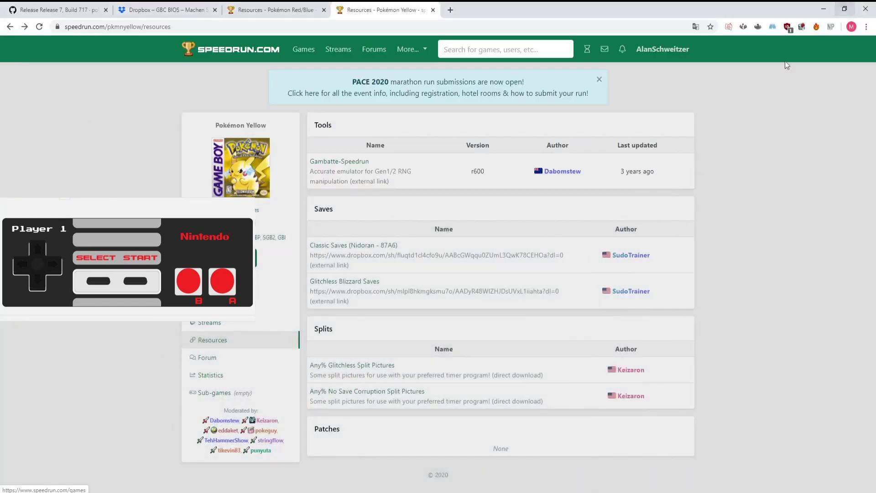